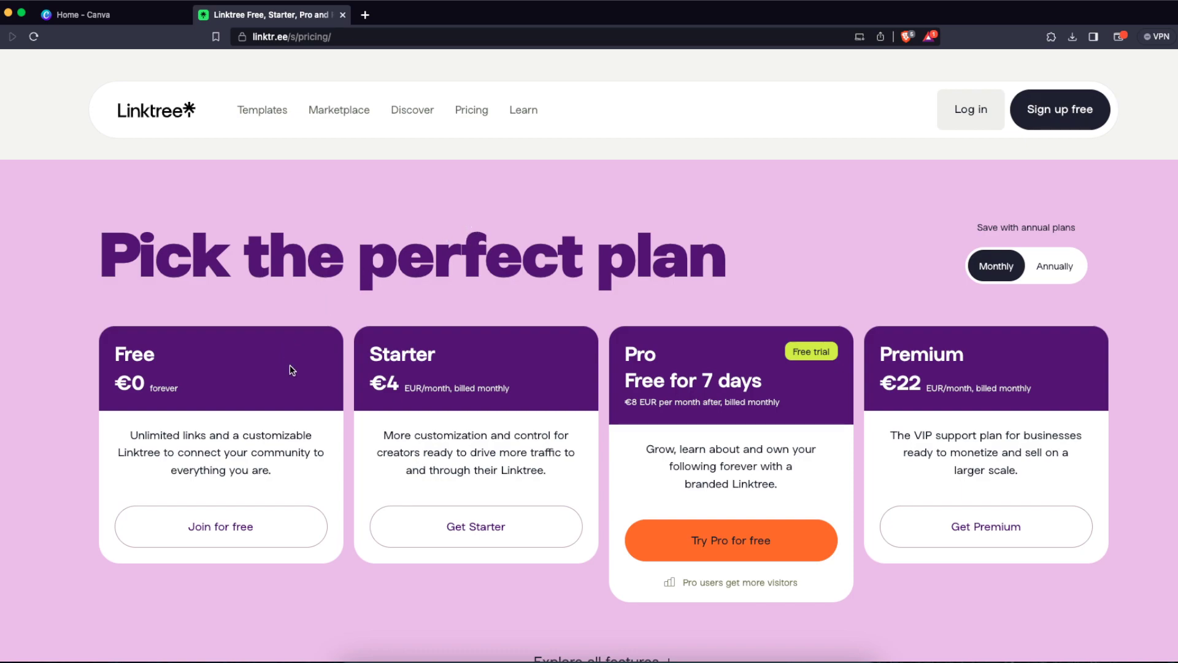
Review the prices and descriptions of the Free and Starter plans on the pricing page.
left_click_drag(124, 351, 222, 392)
left_click(162, 436)
left_click_drag(145, 434, 211, 434)
left_click(210, 435)
mouse_move(125, 451)
left_mouse_down()
mouse_move(322, 453)
mouse_move(322, 468)
mouse_move(279, 477)
mouse_move(132, 431)
left_mouse_up()
left_click(135, 431)
left_click_drag(555, 480, 509, 400)
Examine the Pro plan's free trial, monthly price and description of what it offers.
left_click_drag(644, 355, 774, 400)
left_click(777, 399)
left_click_drag(775, 383, 681, 344)
left_click(682, 344)
left_click_drag(627, 402, 791, 405)
left_click(791, 406)
left_click_drag(792, 406, 700, 400)
left_click(731, 447)
left_click_drag(764, 450, 805, 481)
left_click(805, 481)
left_click_drag(704, 485, 796, 488)
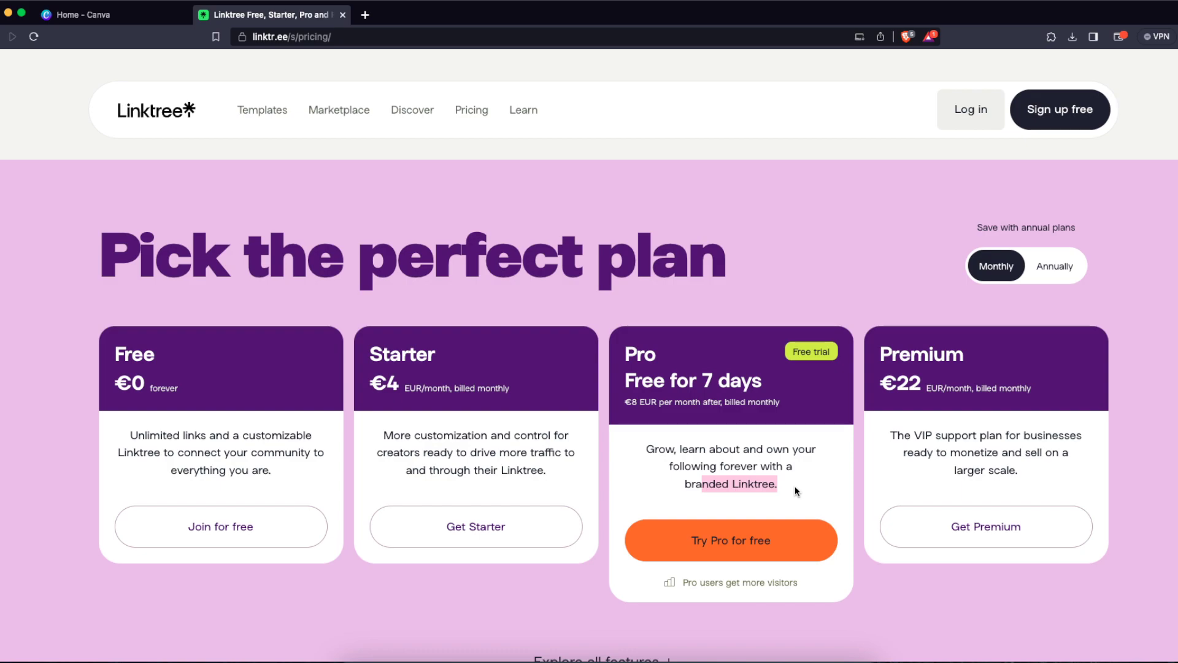
left_click(796, 487)
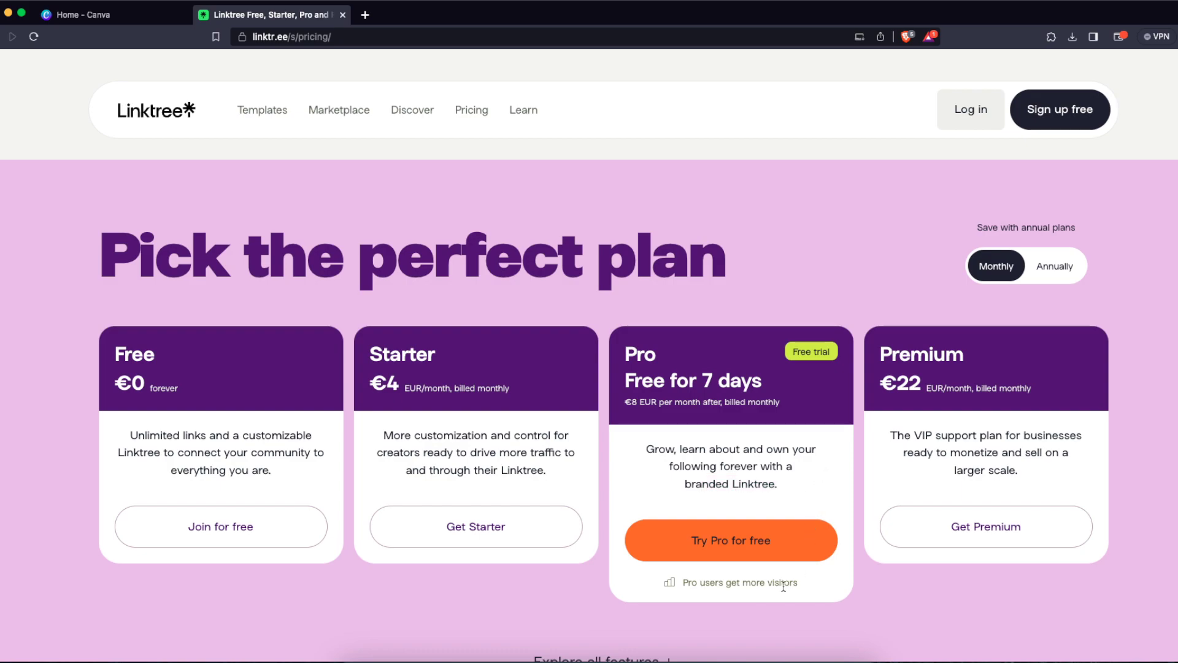
left_click_drag(797, 583, 691, 577)
left_click(761, 589)
Read the Premium plan's description and compare it with the Pro plan.
left_click_drag(913, 434, 1070, 468)
left_click(1071, 468)
left_click_drag(1067, 465, 1059, 440)
left_click(1058, 441)
left_click_drag(628, 351, 780, 324)
left_click(789, 435)
left_click(780, 324)
Start a free sign-up, replace the suggested Linktree handle with SolveStorm, and submit the account creation form.
left_click(1056, 114)
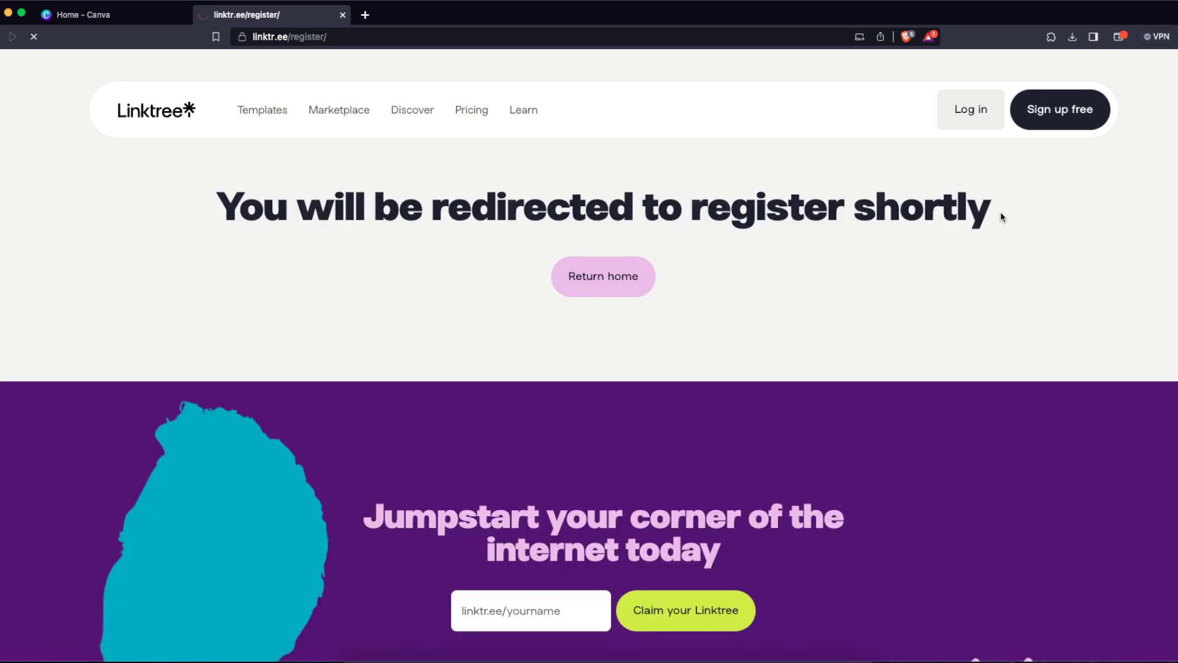
left_click(381, 291)
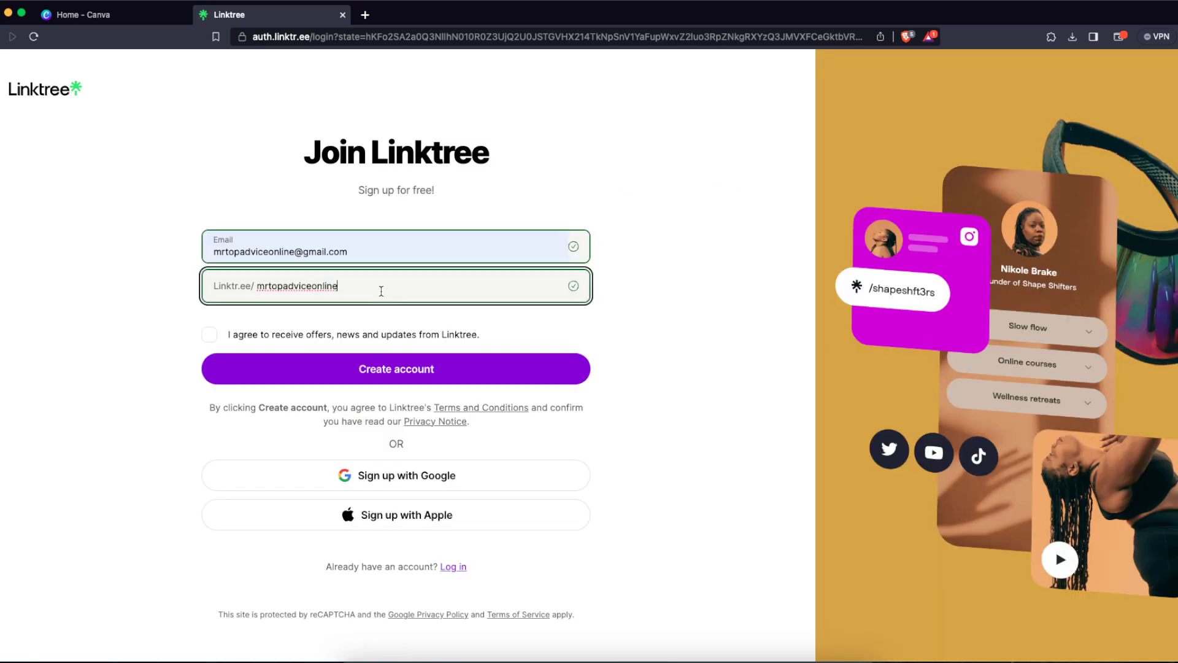
key("super+a")
key("BackSpace")
type("S")
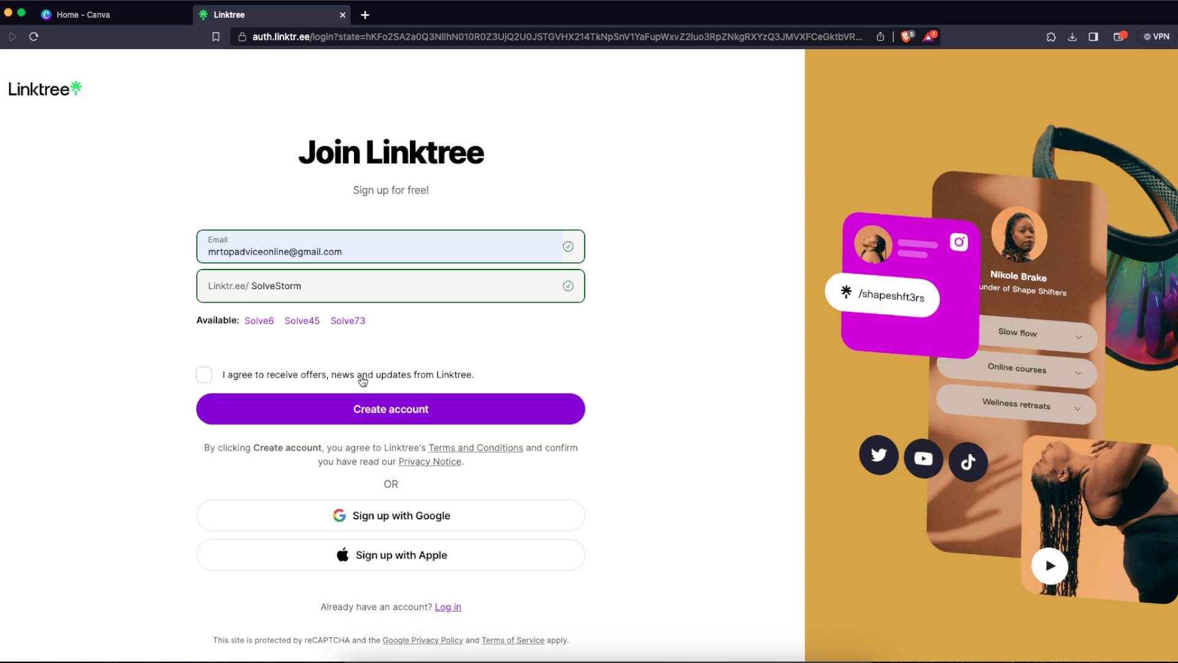
left_click(409, 411)
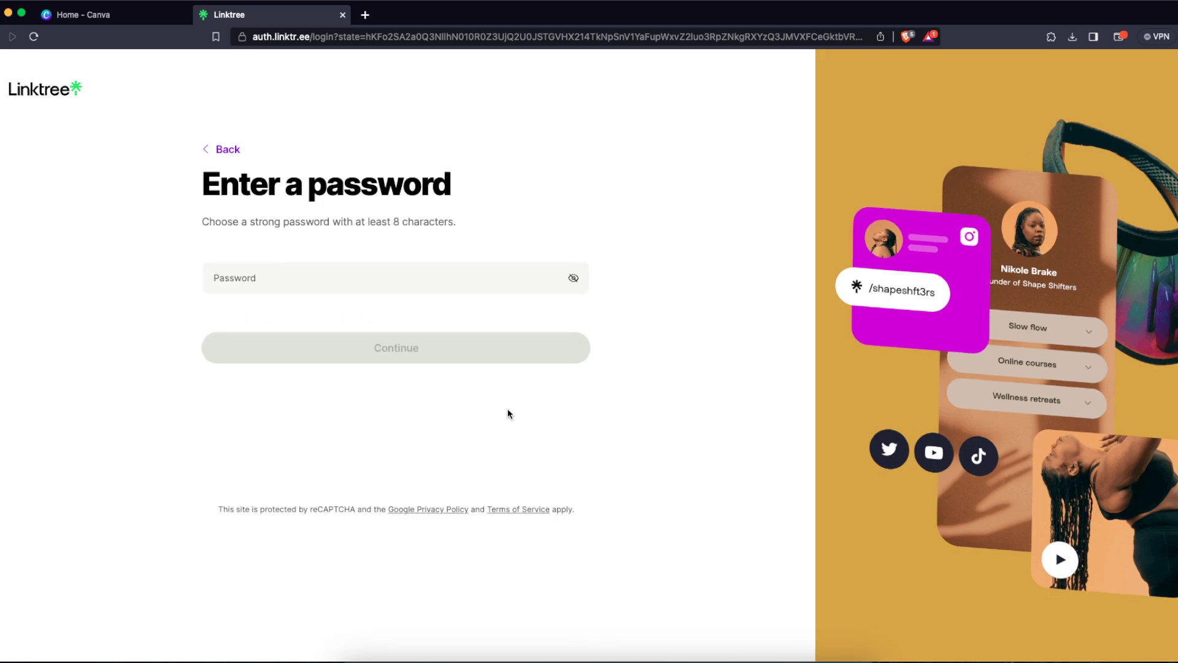
Enter a password for the new account and continue the registration.
left_click(339, 272)
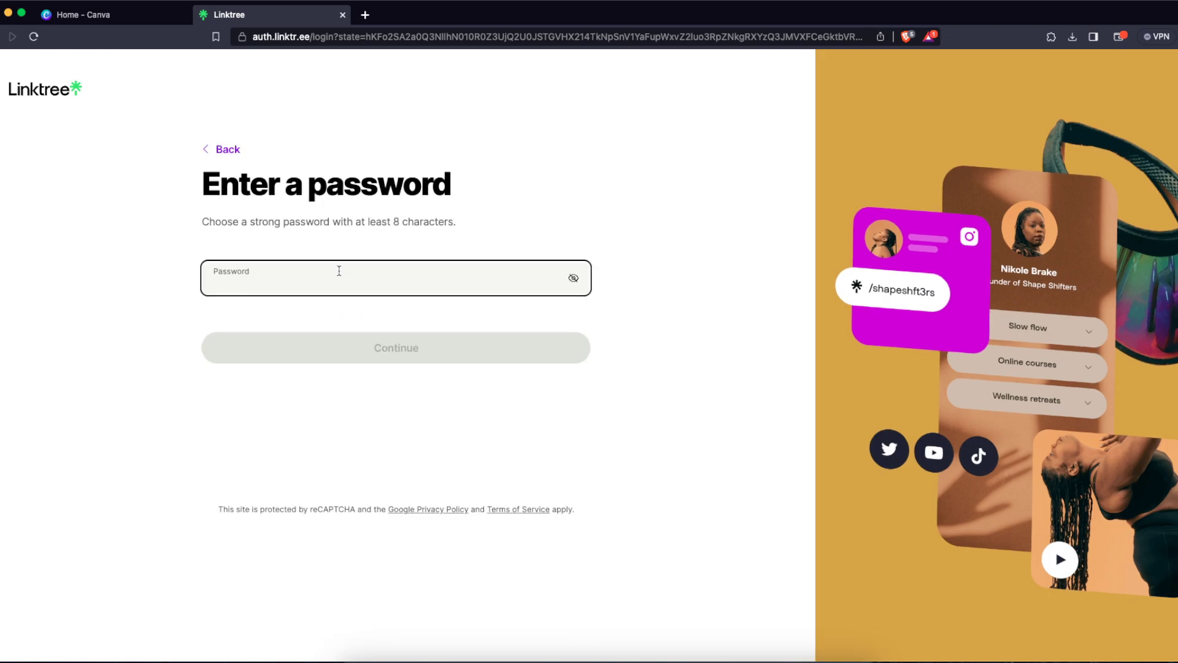
type("••")
left_click(454, 356)
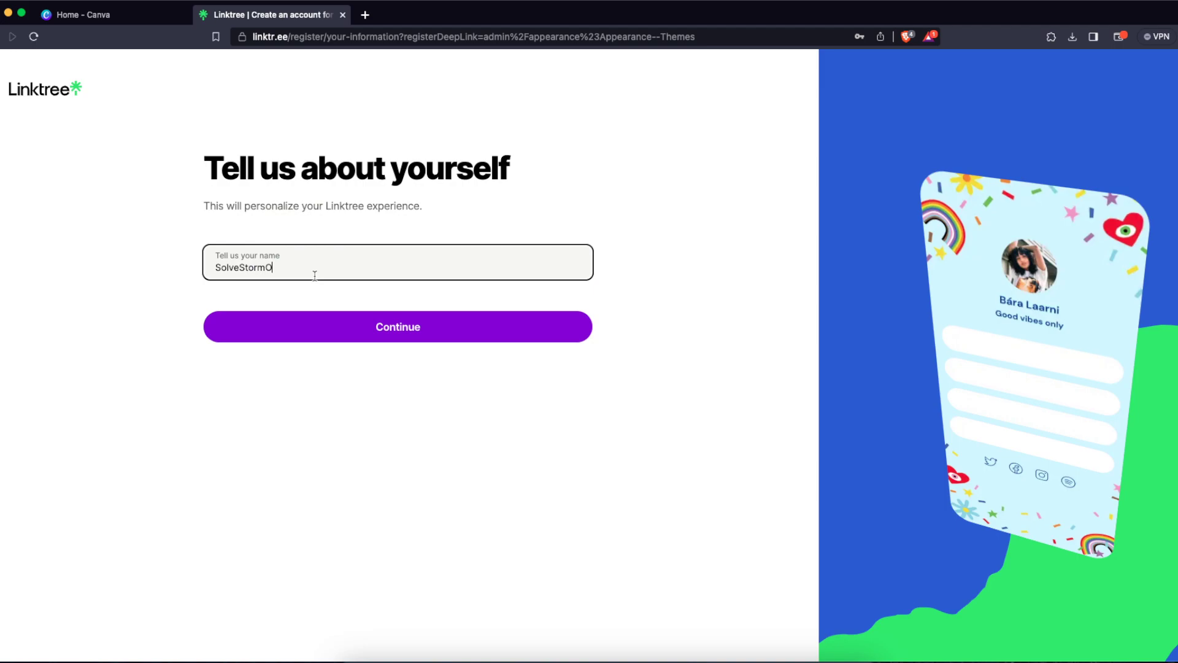
Complete the profile details with the name SolveStorm, the Business category and the Entreprenuer/Small business type.
key("BackSpace")
left_click(318, 320)
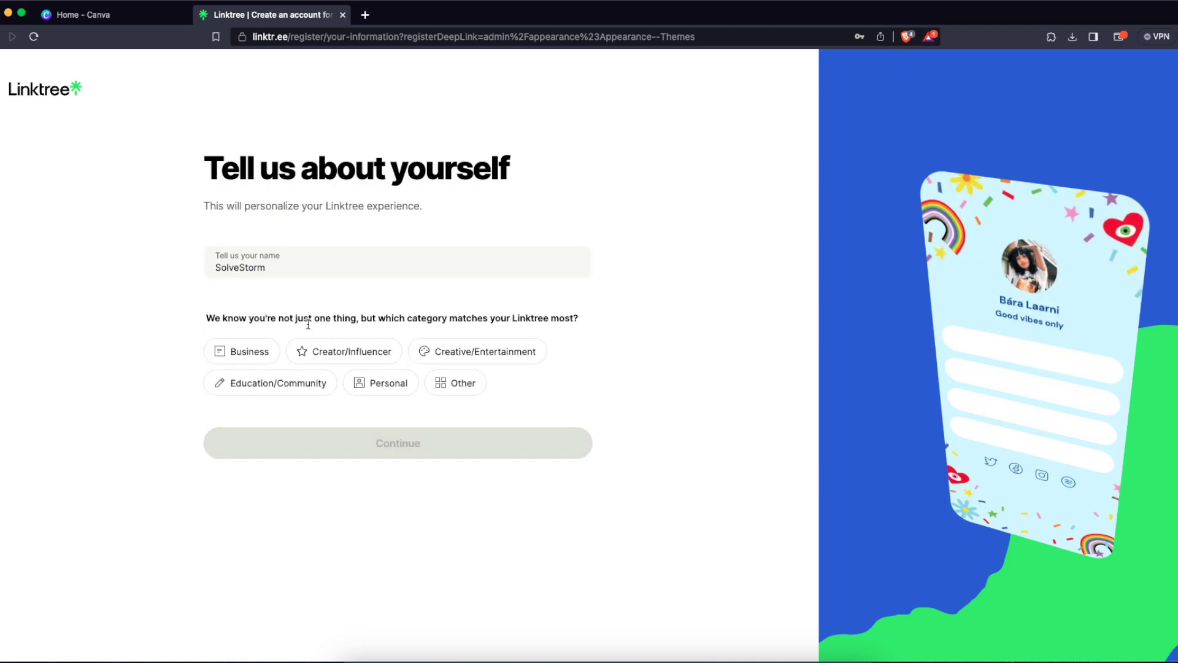
left_click(250, 348)
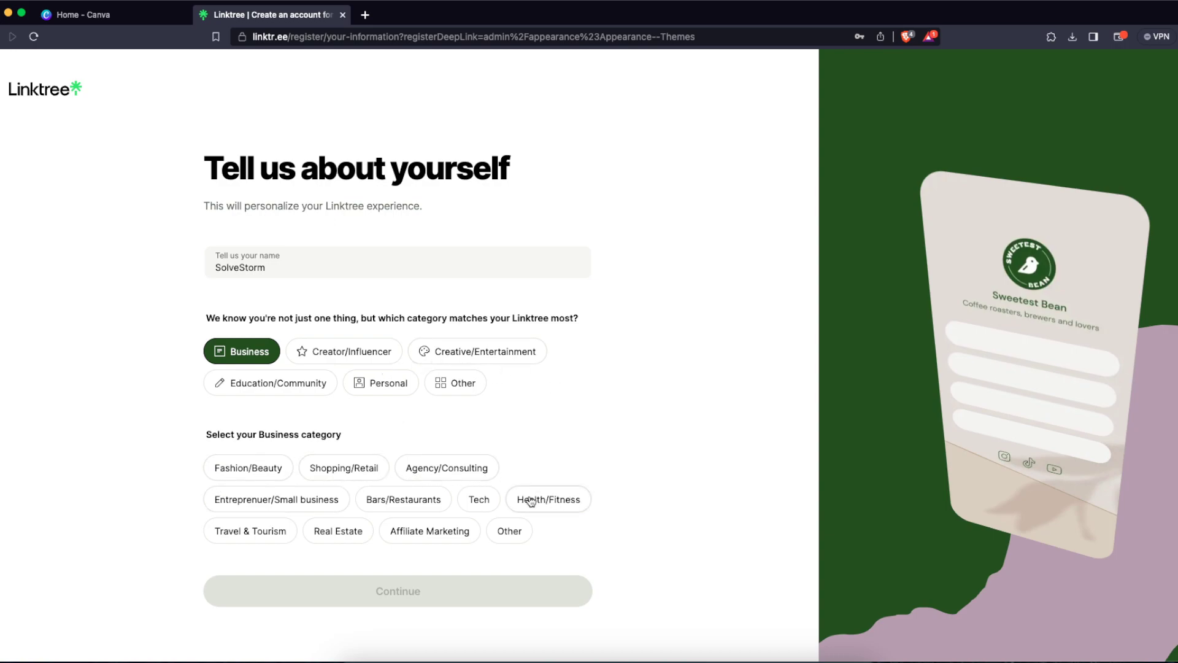
left_click(323, 505)
scroll(429, 522, "down", 2)
left_click(430, 480)
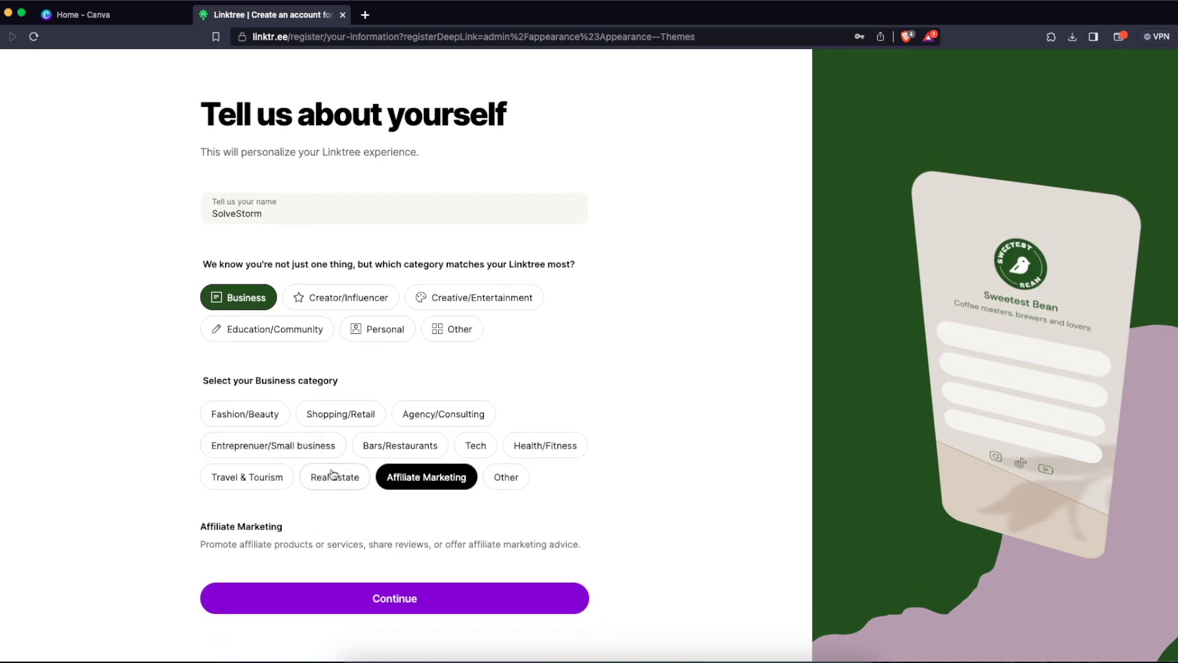
left_click(326, 449)
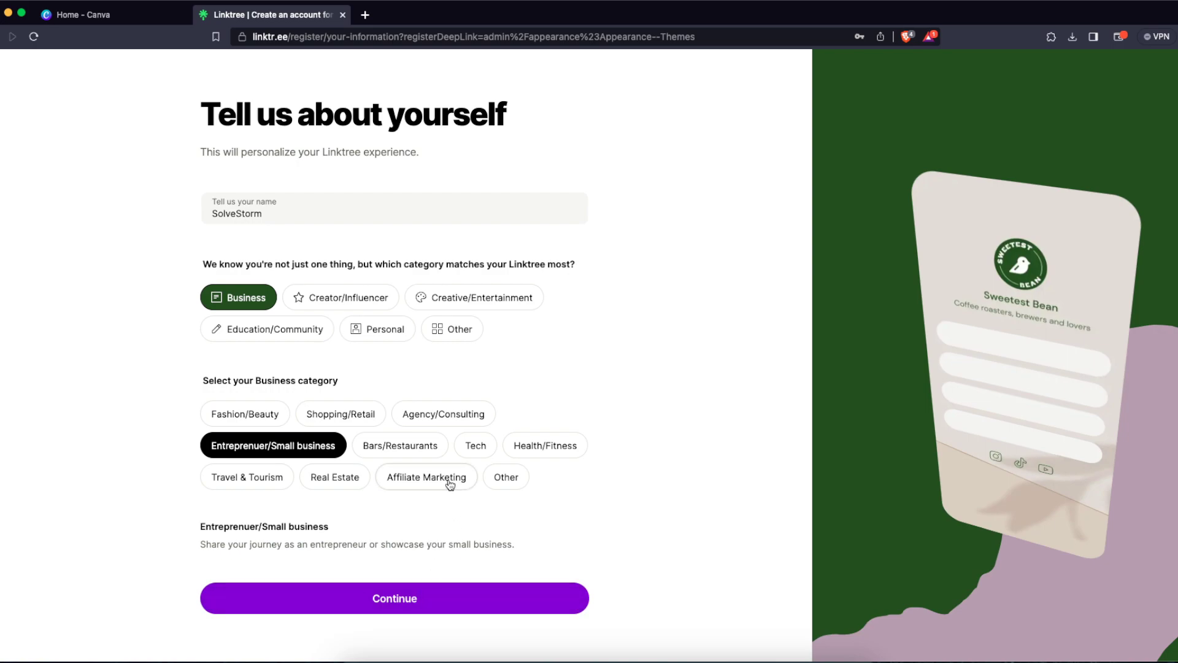
left_click(454, 589)
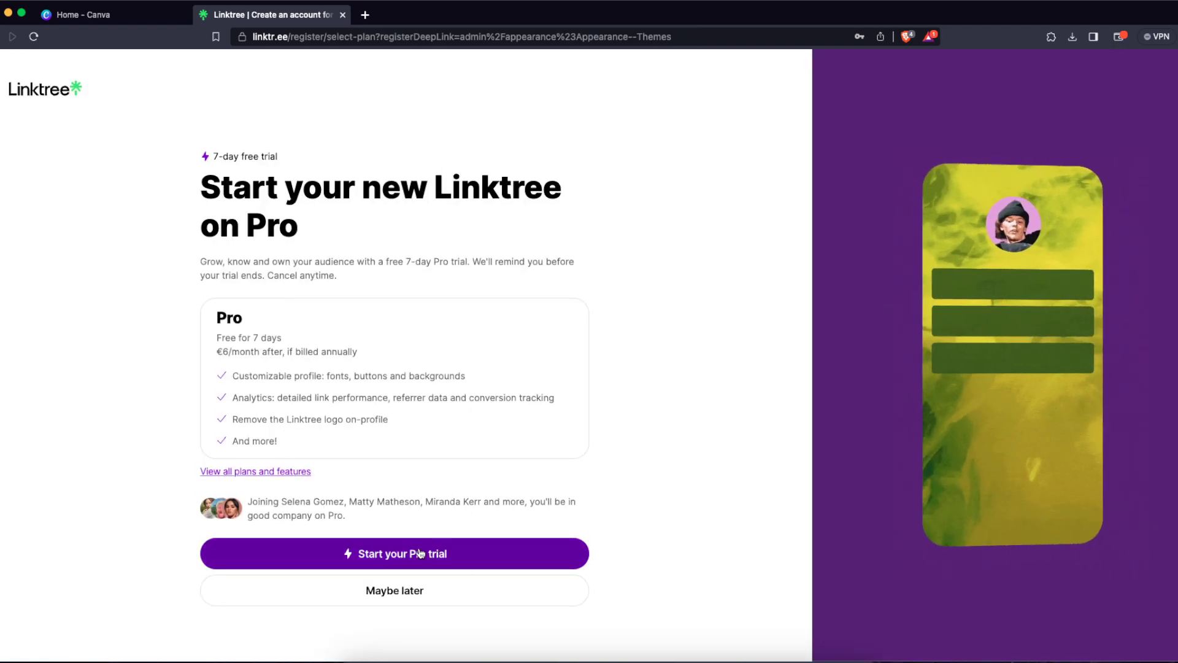
Decline the Pro trial offer for now and continue past the sign-up confirmation.
scroll(443, 533, "down", 1)
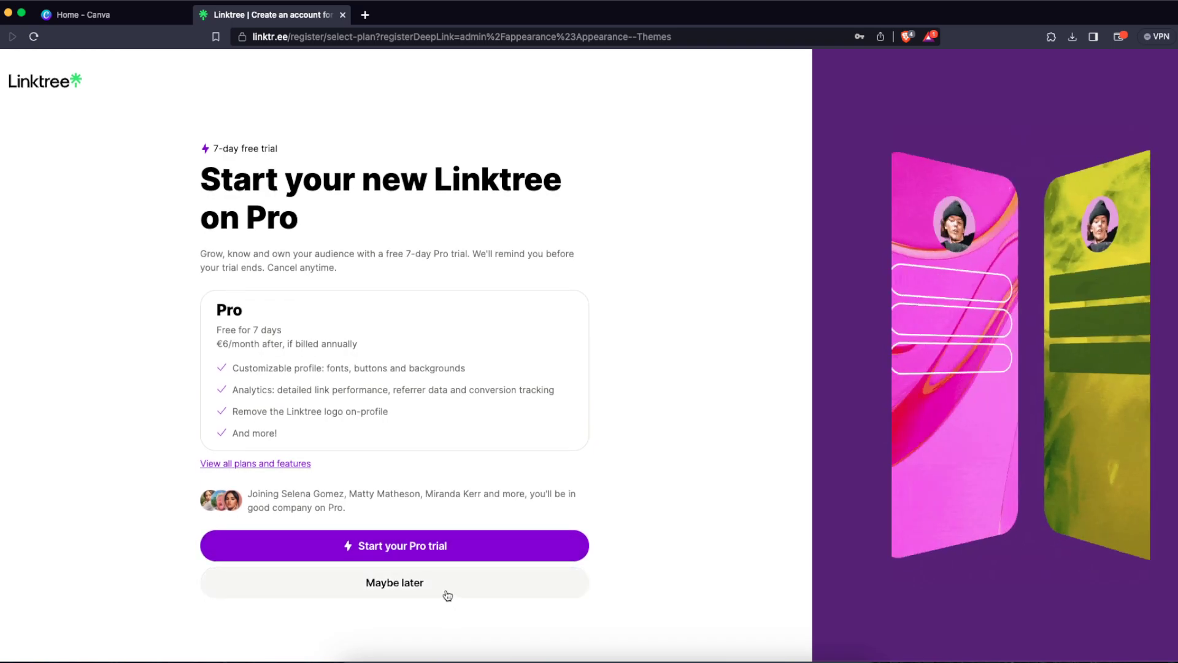
left_click(447, 594)
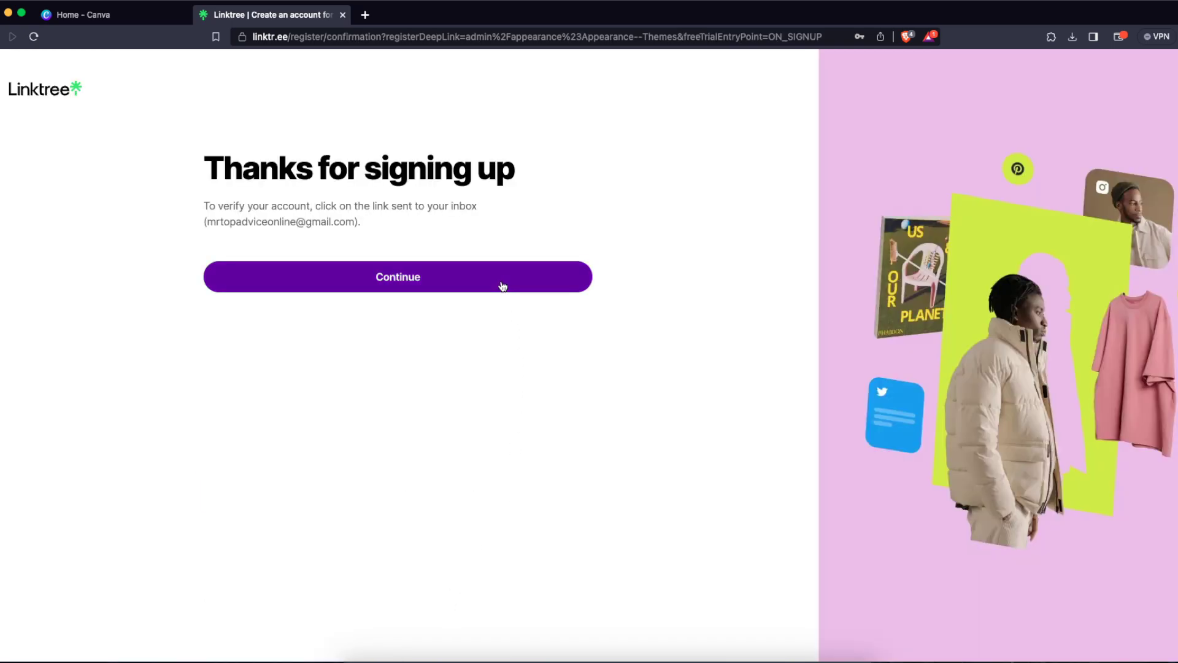
left_click(500, 284)
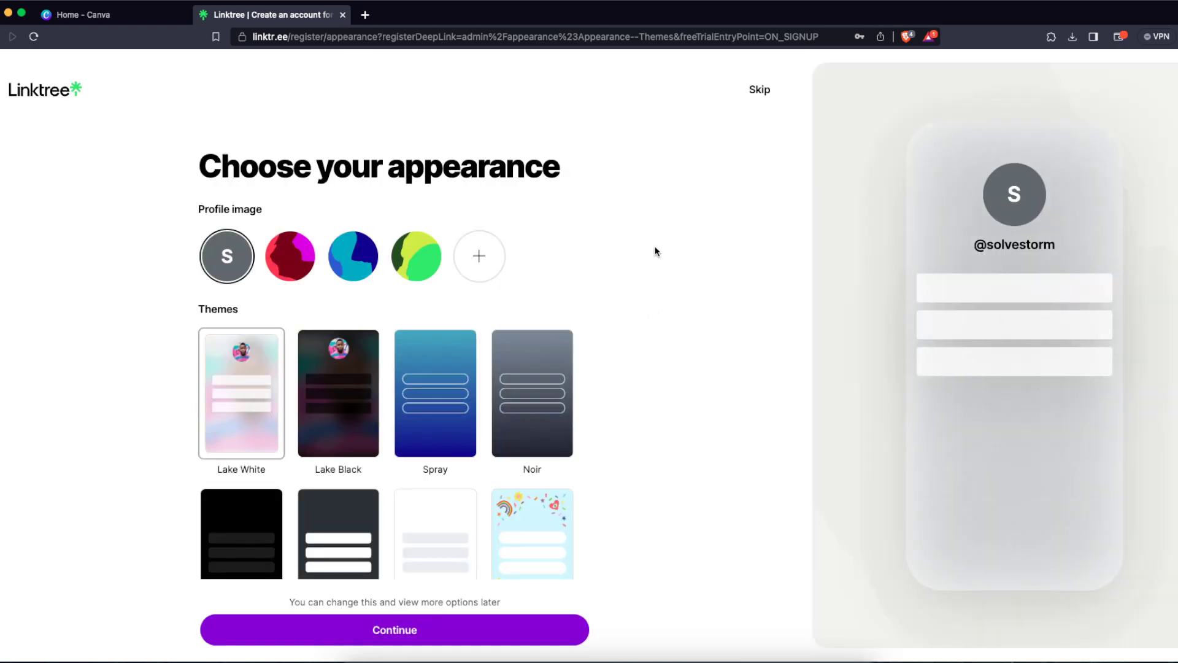
Try the preset profile images and choose the green and yellow one.
left_click_drag(276, 159, 586, 160)
left_click(586, 160)
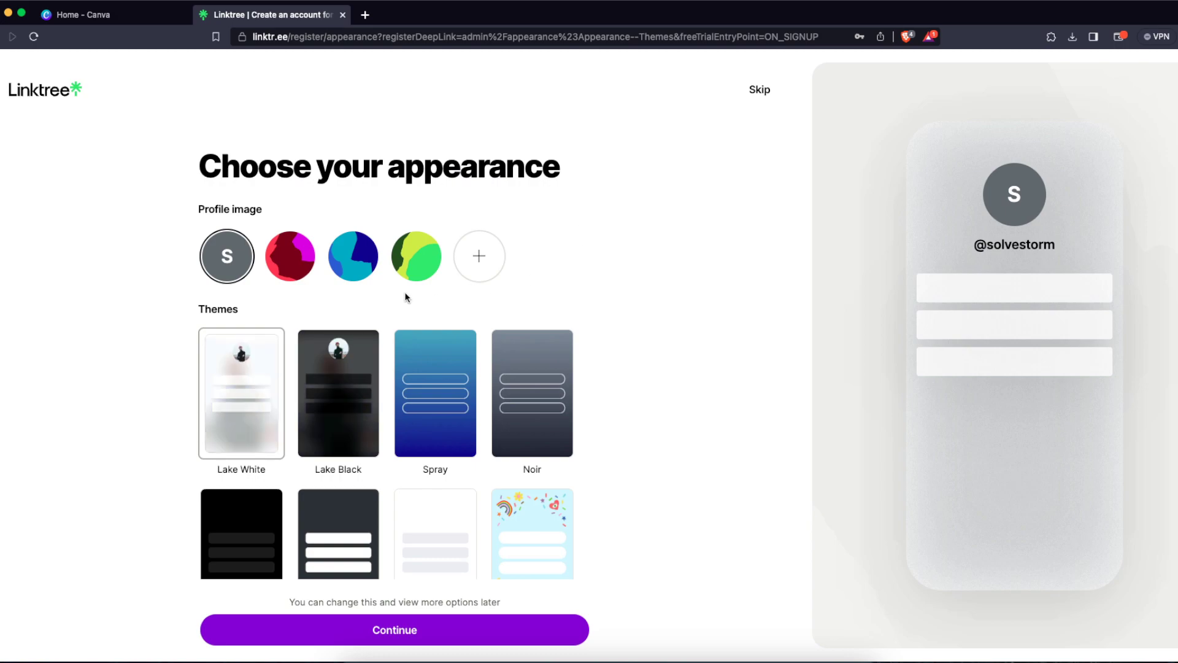
scroll(405, 296, "down", 1)
left_click(301, 264)
left_click(420, 264)
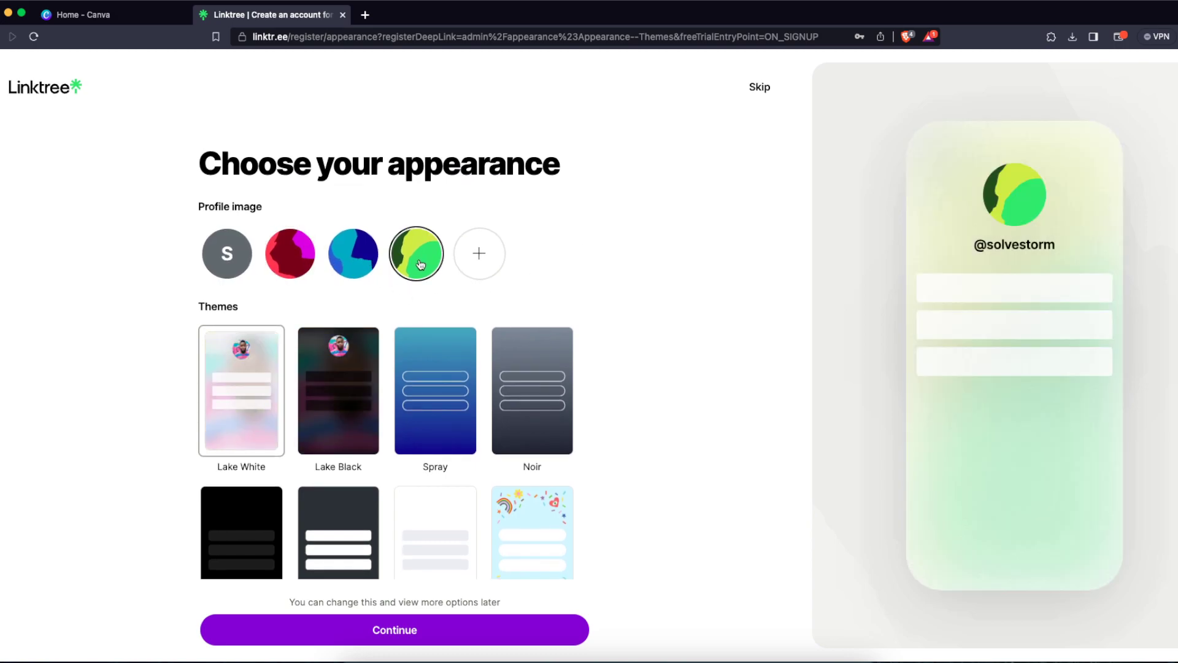
left_click(348, 264)
left_click(419, 265)
left_click(372, 264)
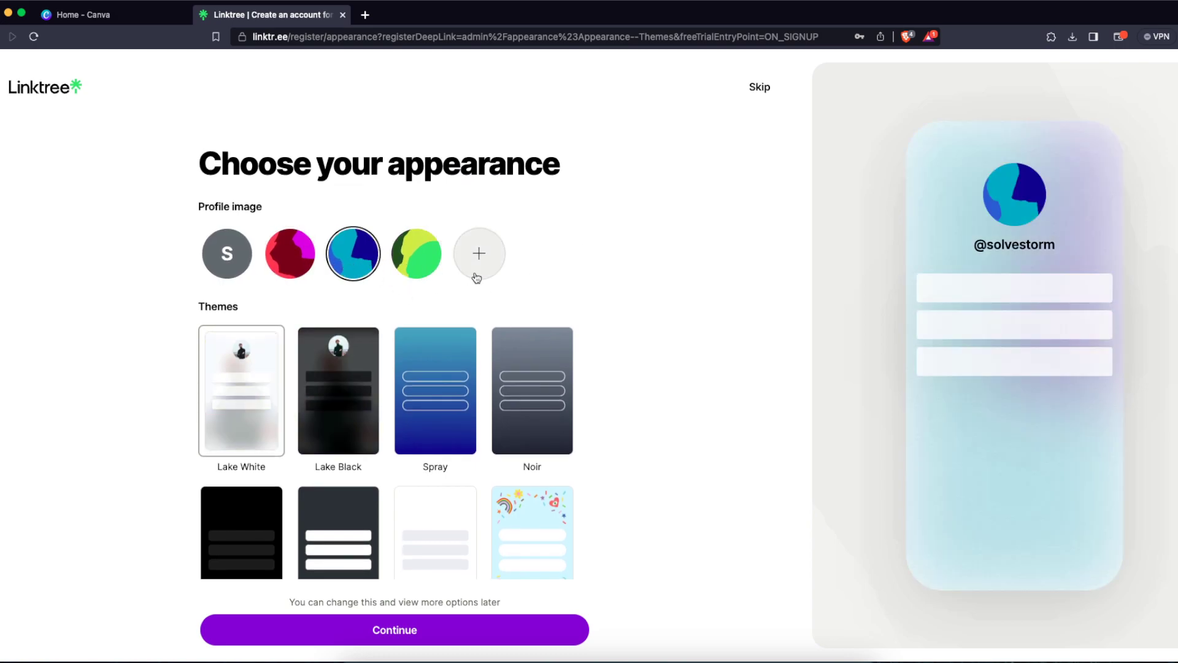
left_click(416, 249)
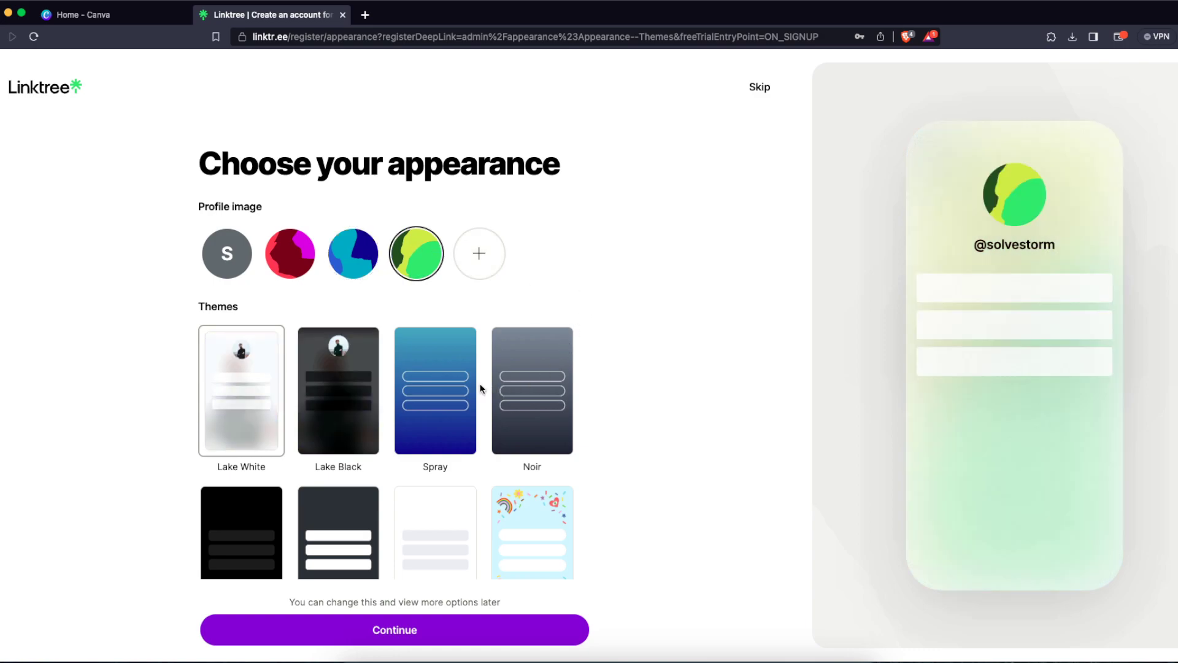
Preview several starter themes, choose Lake White, and continue to finish the appearance setup.
scroll(481, 389, "down", 3)
left_click(551, 487)
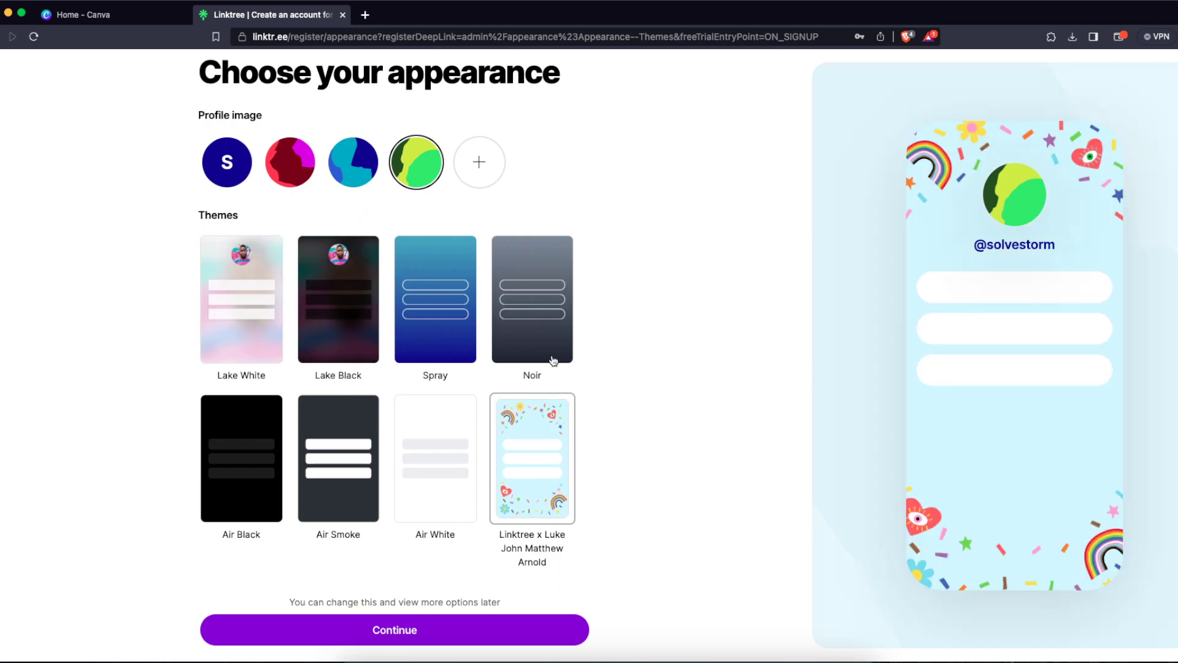
left_click(553, 348)
left_click(468, 324)
left_click(339, 324)
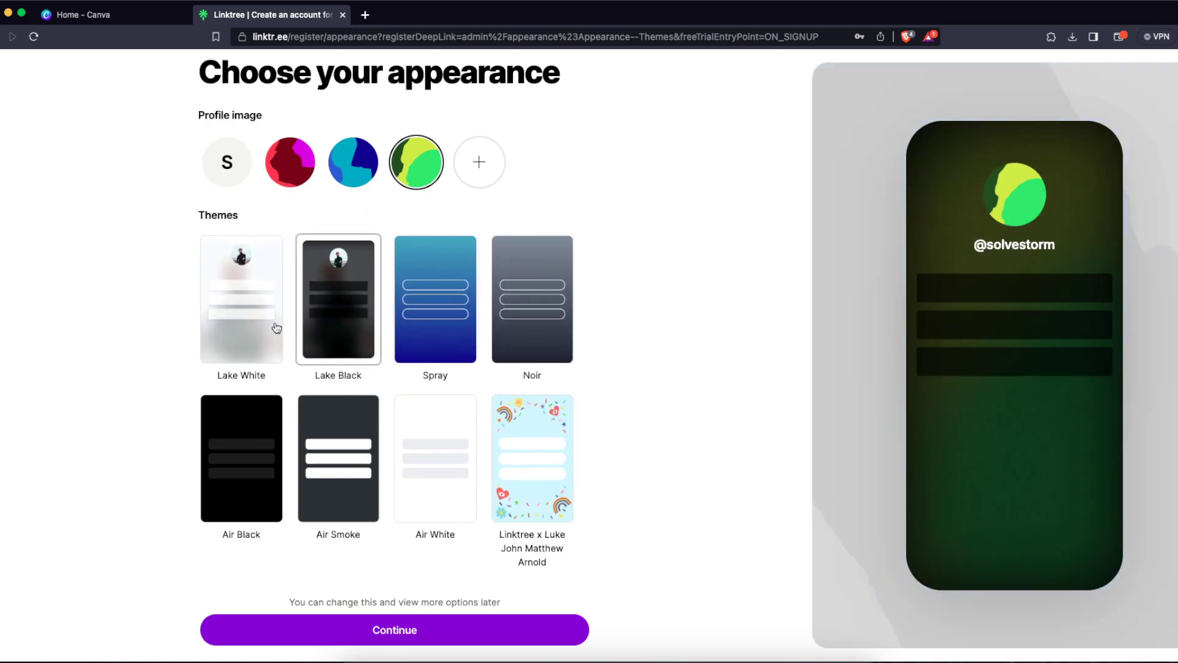
left_click(268, 326)
left_click(264, 437)
left_click(261, 335)
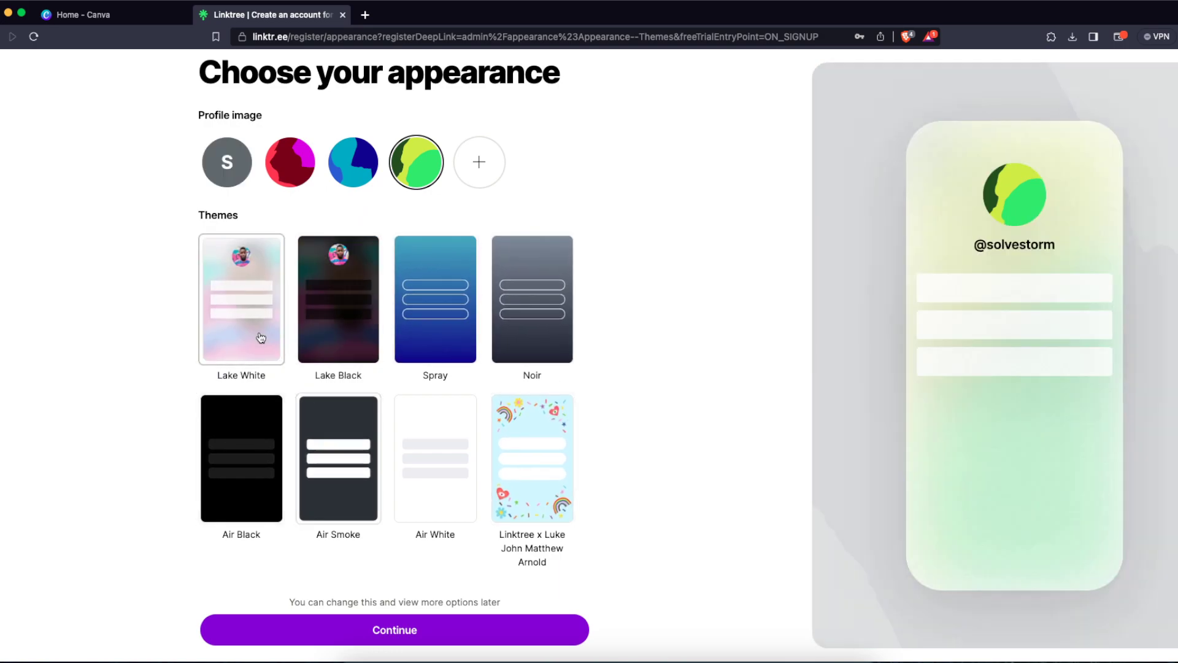
left_click(433, 628)
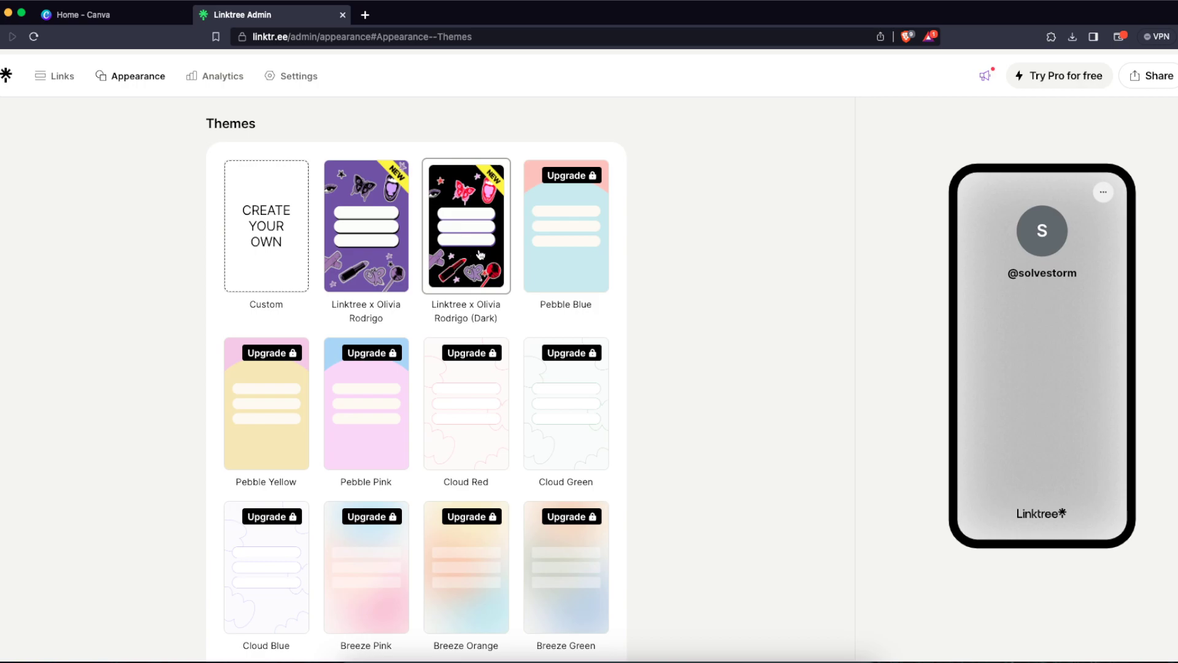
Browse the theme gallery and apply the Poppy theme to the page.
scroll(442, 421, "down", 8)
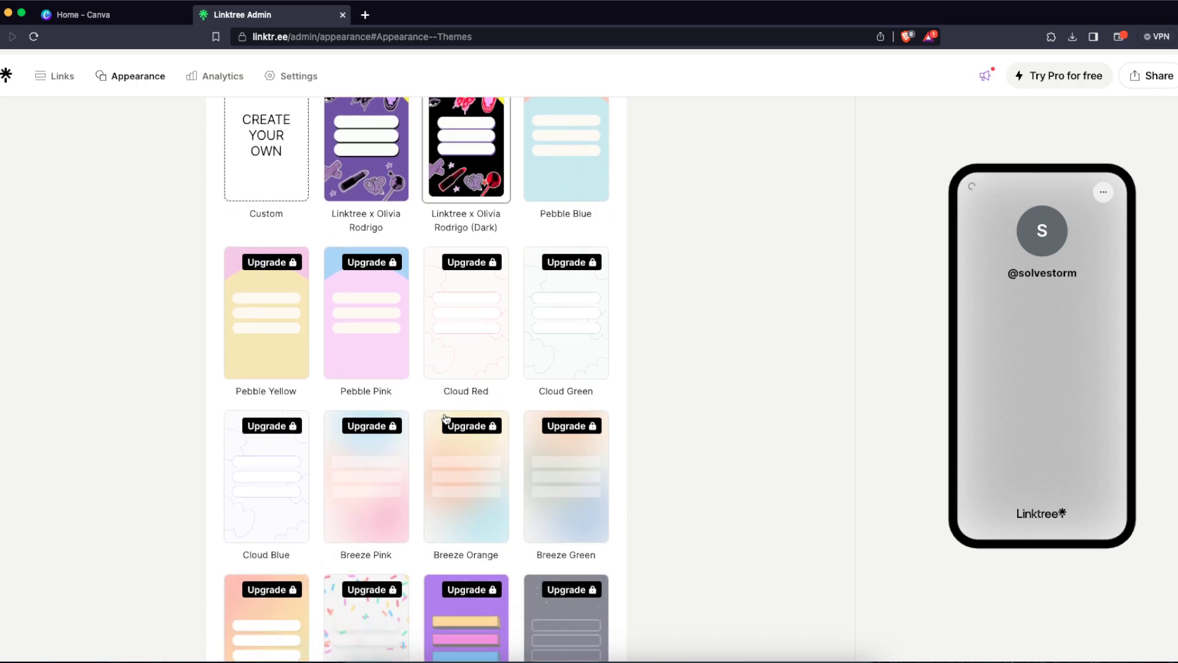
scroll(446, 419, "down", 7)
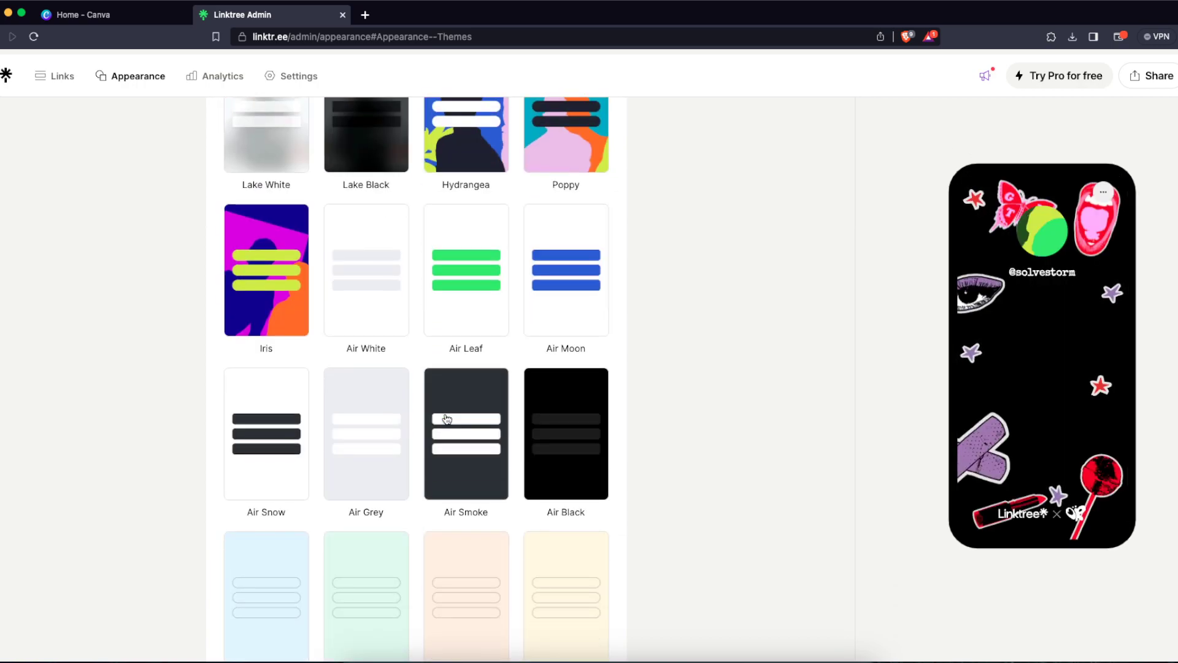
scroll(446, 419, "up", 18)
scroll(446, 419, "down", 10)
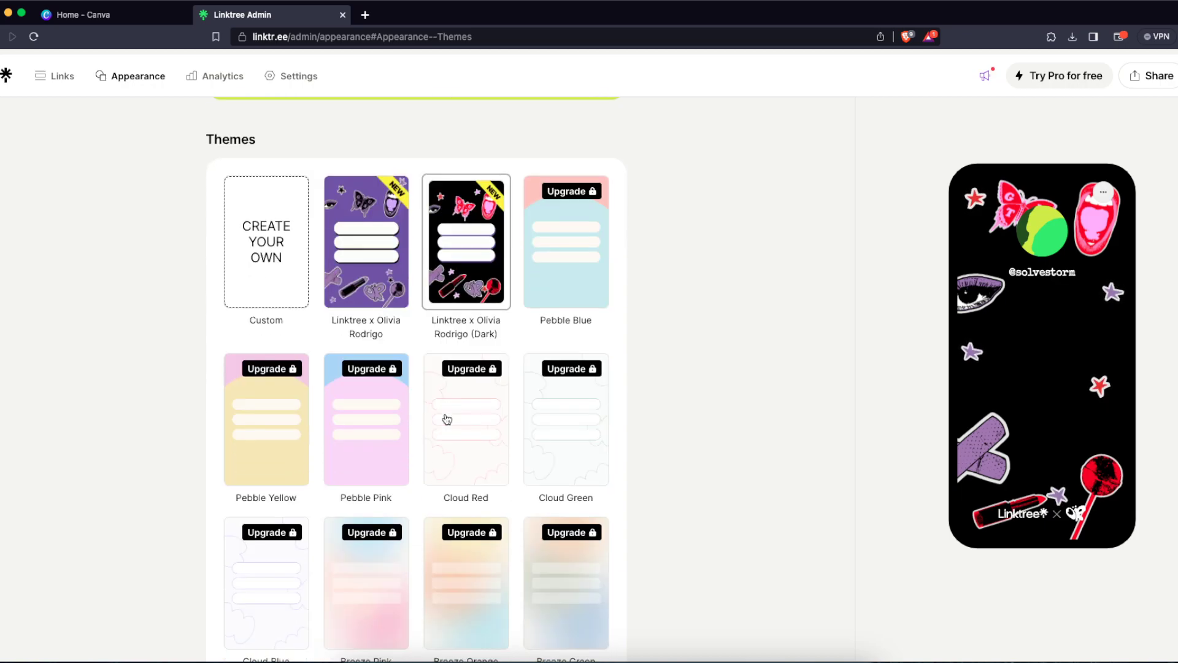
scroll(447, 419, "down", 6)
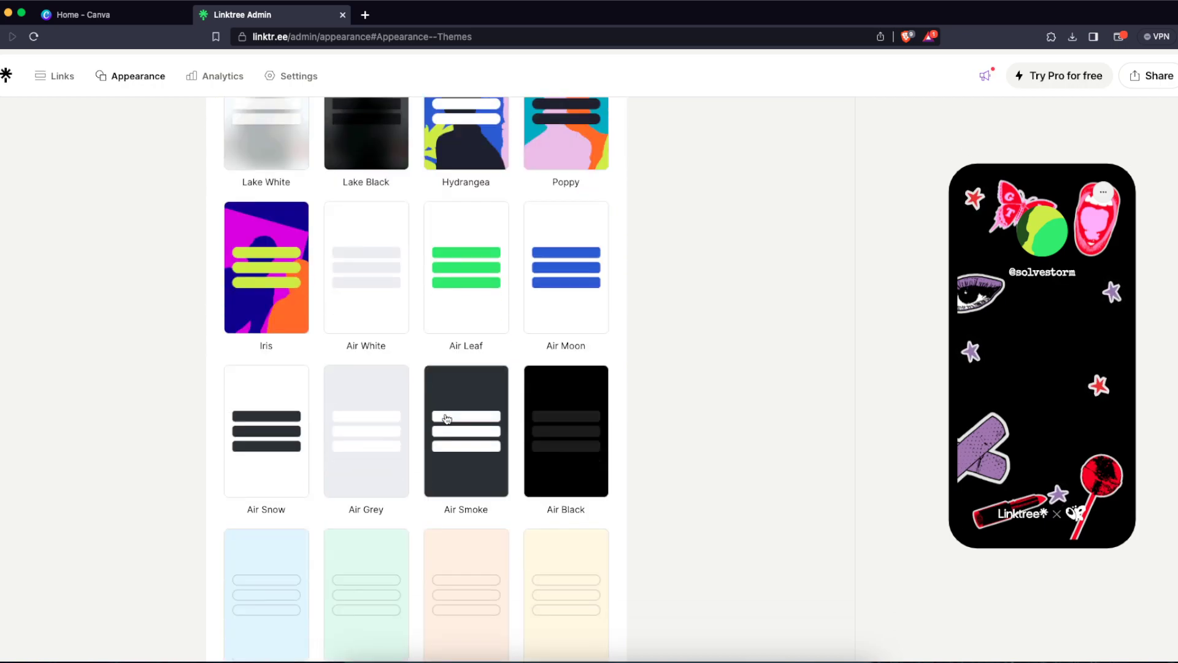
scroll(448, 399, "up", 3)
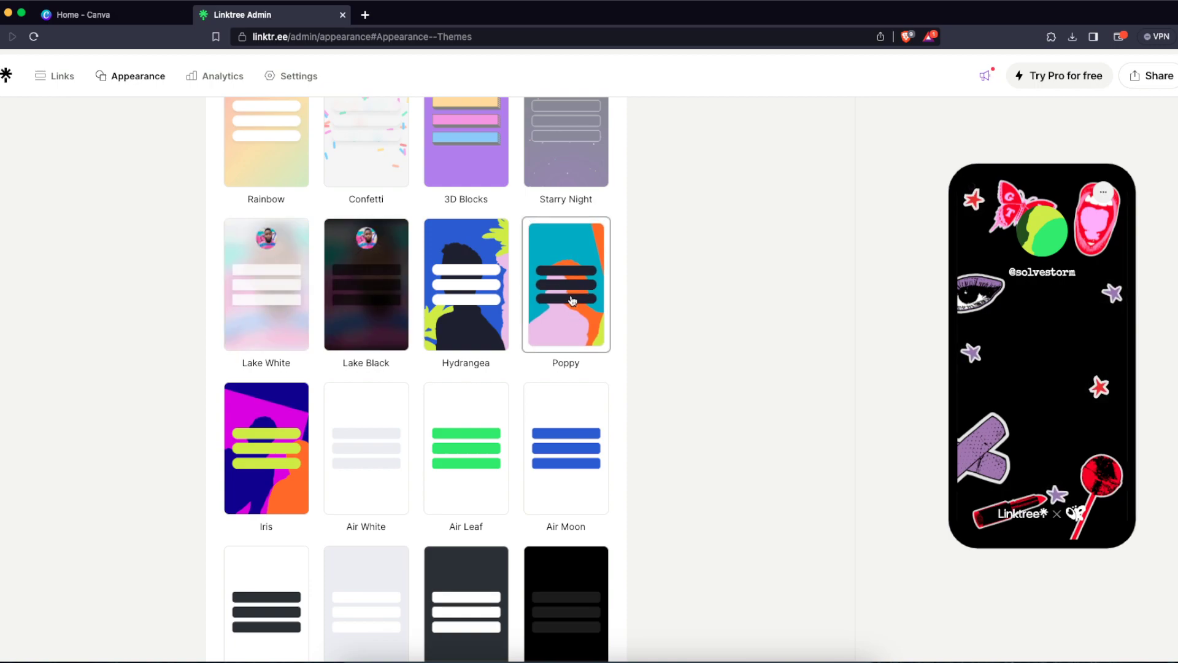
left_click(572, 299)
Try the square Outline button style, then set the page's buttons to the square Fill style.
scroll(534, 342, "down", 15)
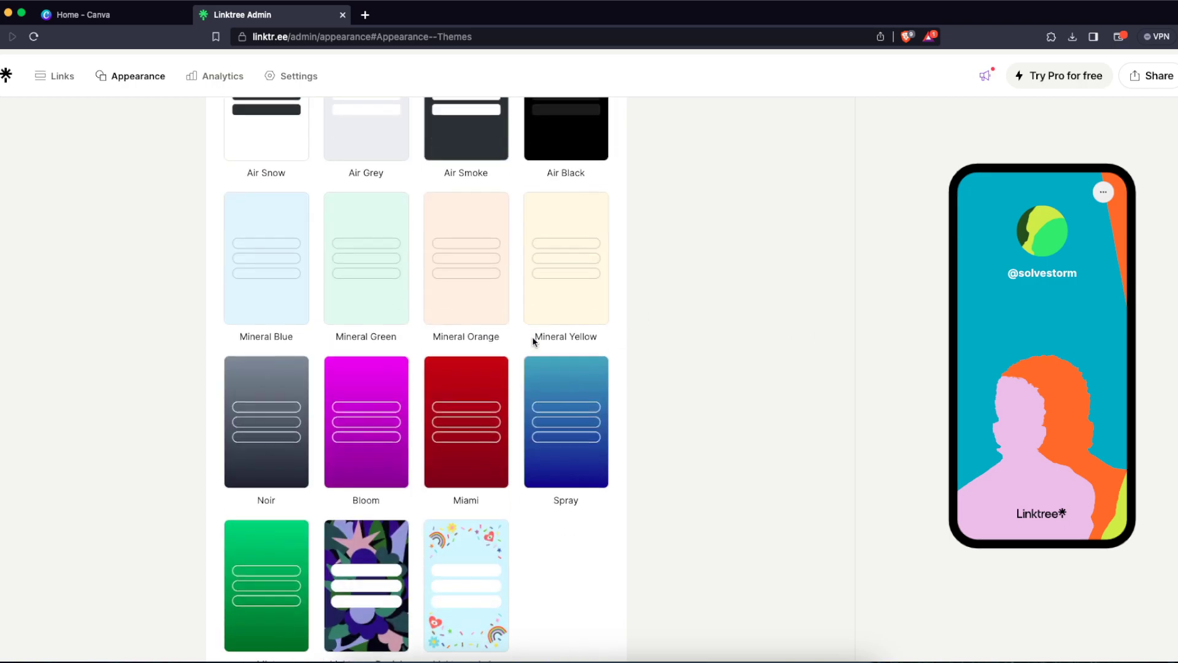
scroll(533, 341, "down", 13)
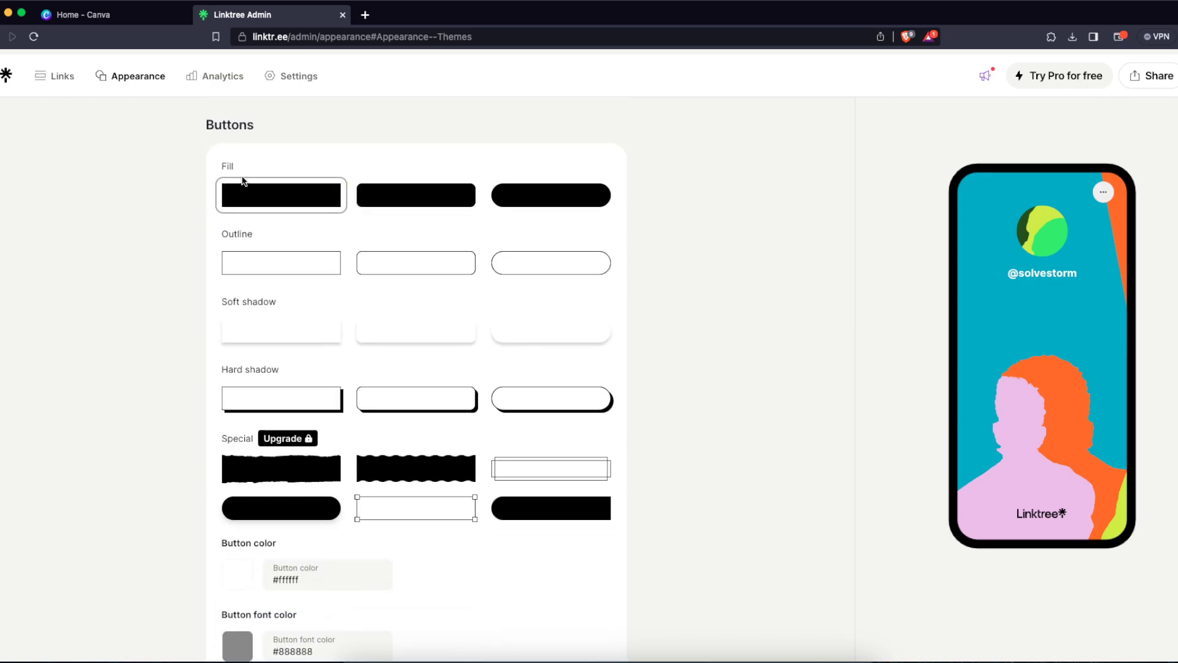
scroll(315, 197, "up", 7)
scroll(300, 232, "down", 7)
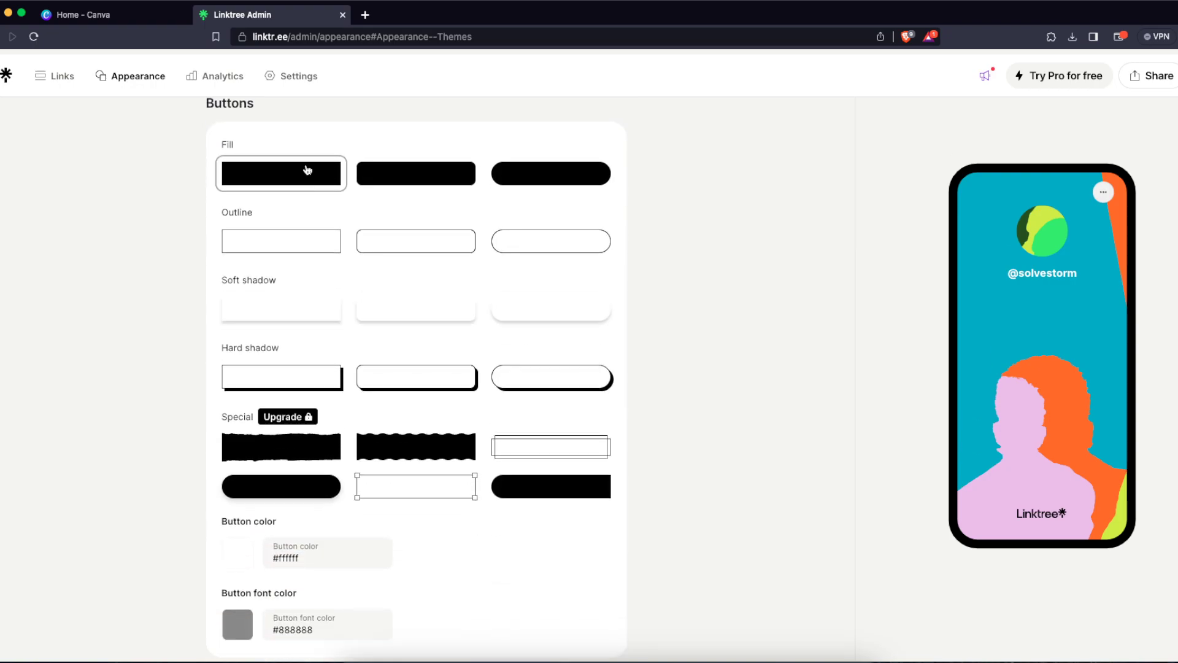
scroll(377, 291, "up", 2)
left_click(305, 337)
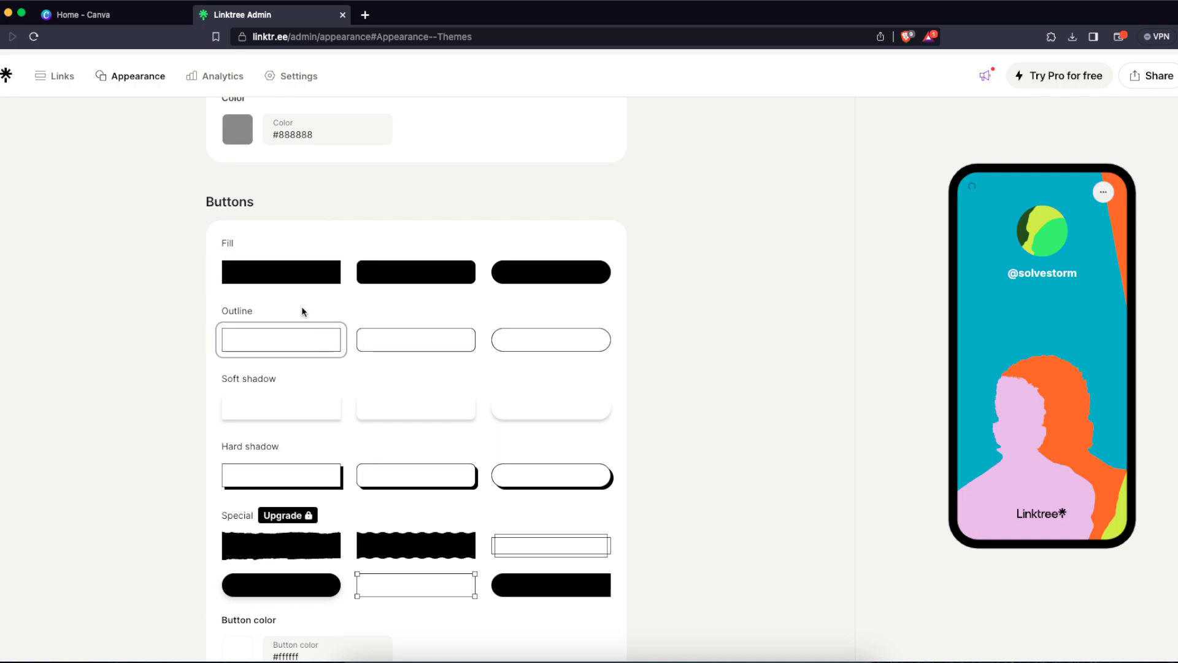
left_click(305, 274)
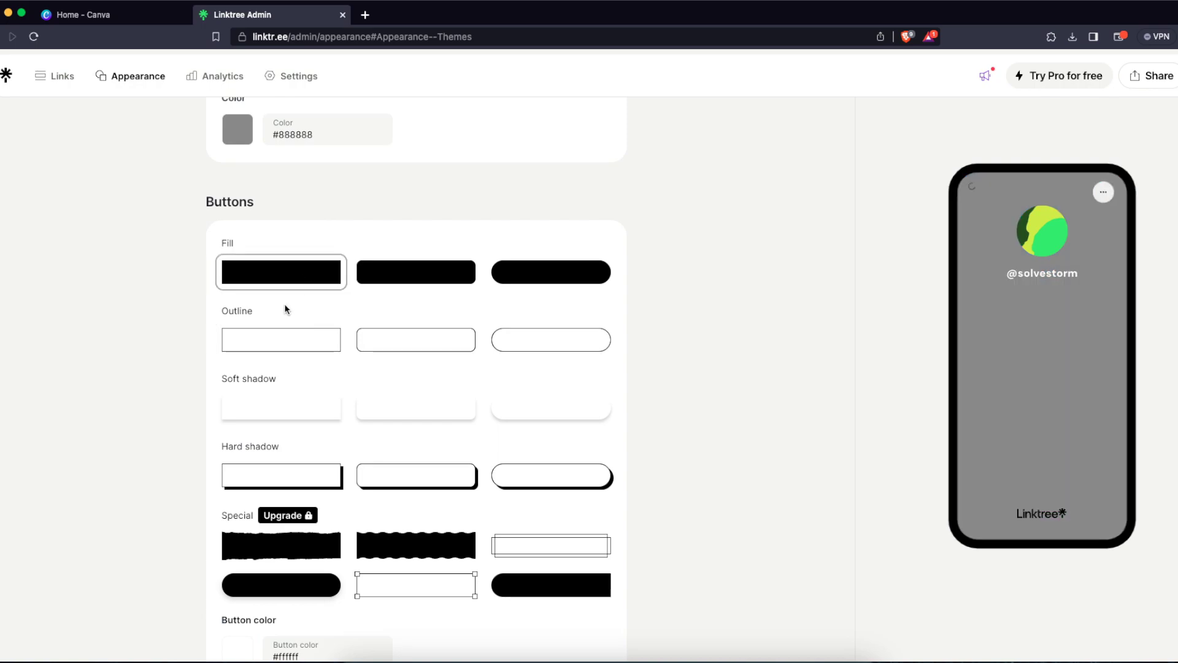
scroll(290, 305, "down", 7)
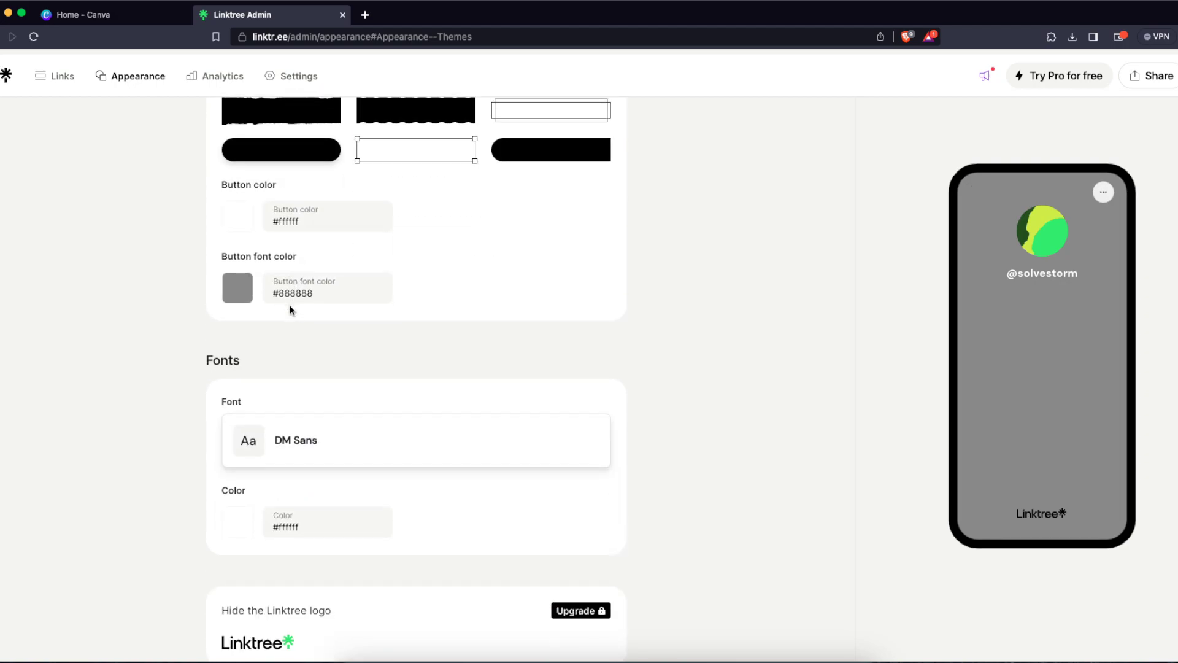
Review the button style, button color and font settings of the page's appearance, and return to the profile section.
scroll(755, 321, "down", 20)
scroll(689, 375, "down", 13)
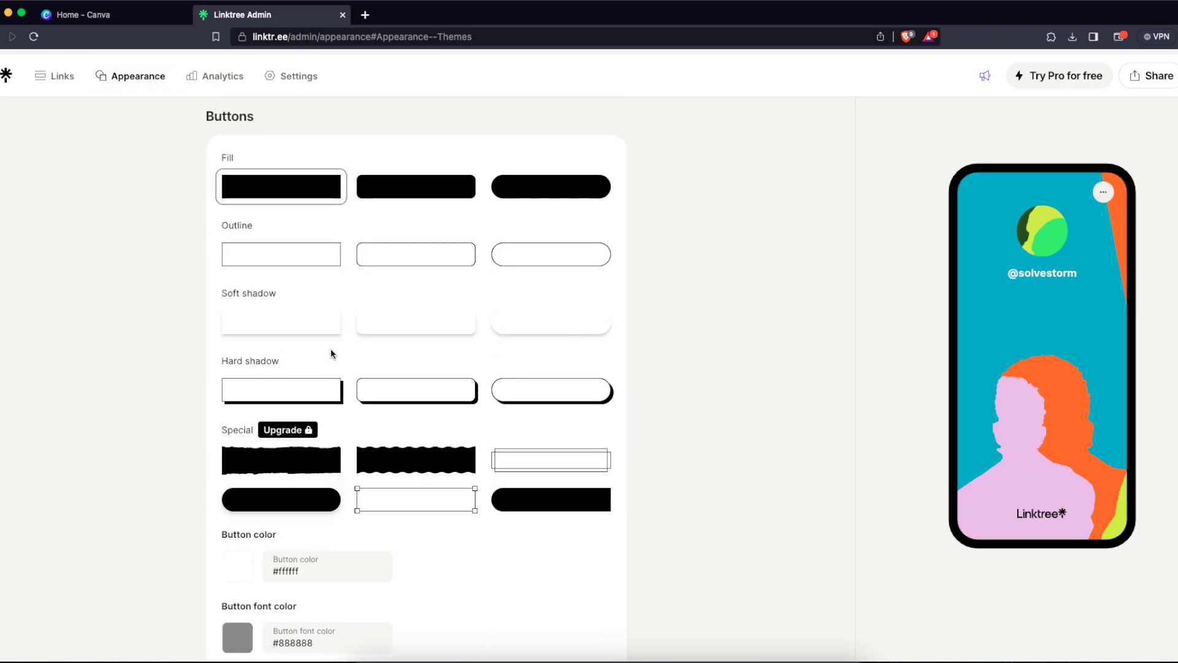
scroll(330, 354, "down", 6)
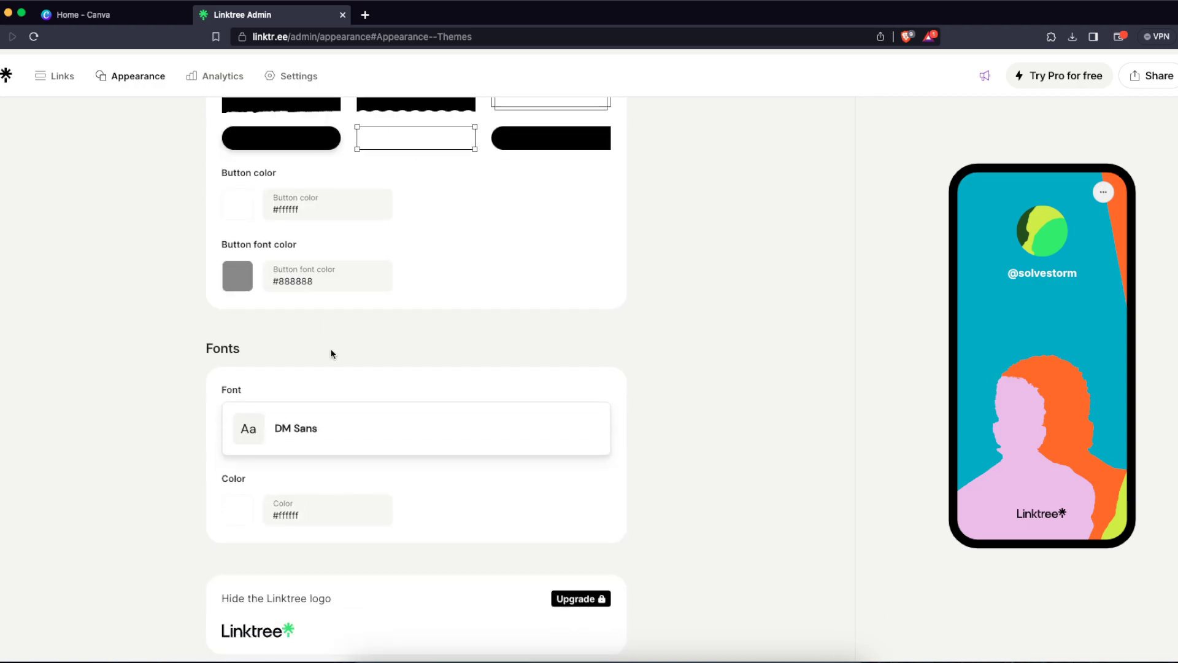
scroll(331, 348, "up", 9)
scroll(291, 430, "down", 1)
scroll(287, 456, "down", 9)
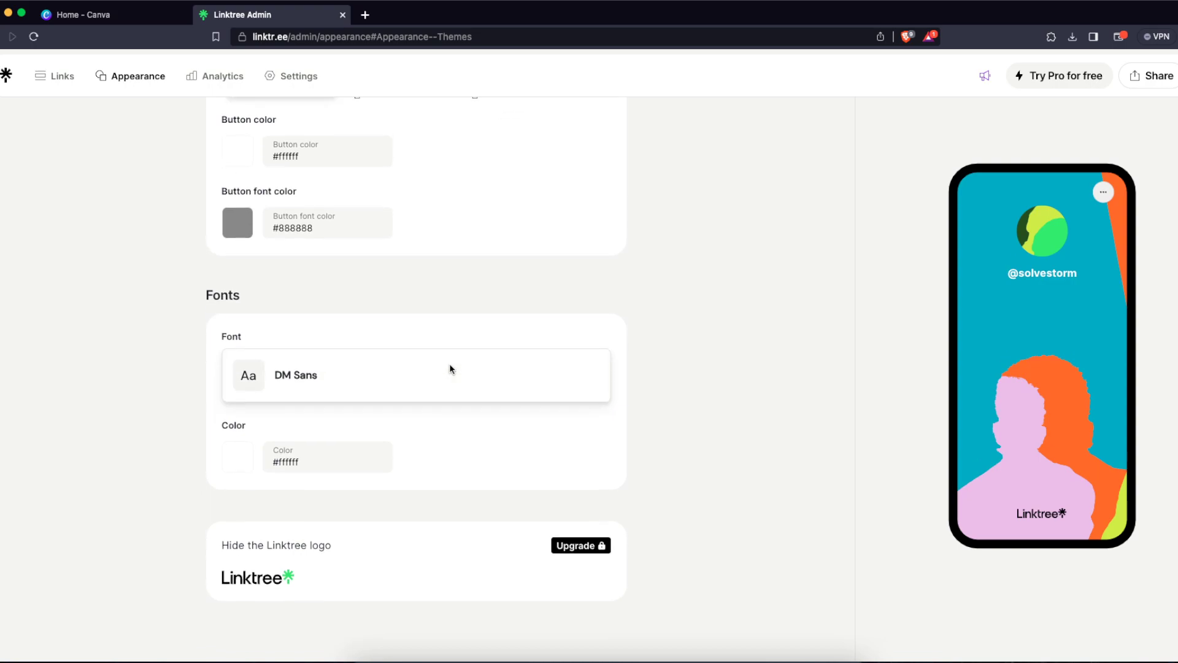
scroll(450, 368, "up", 6)
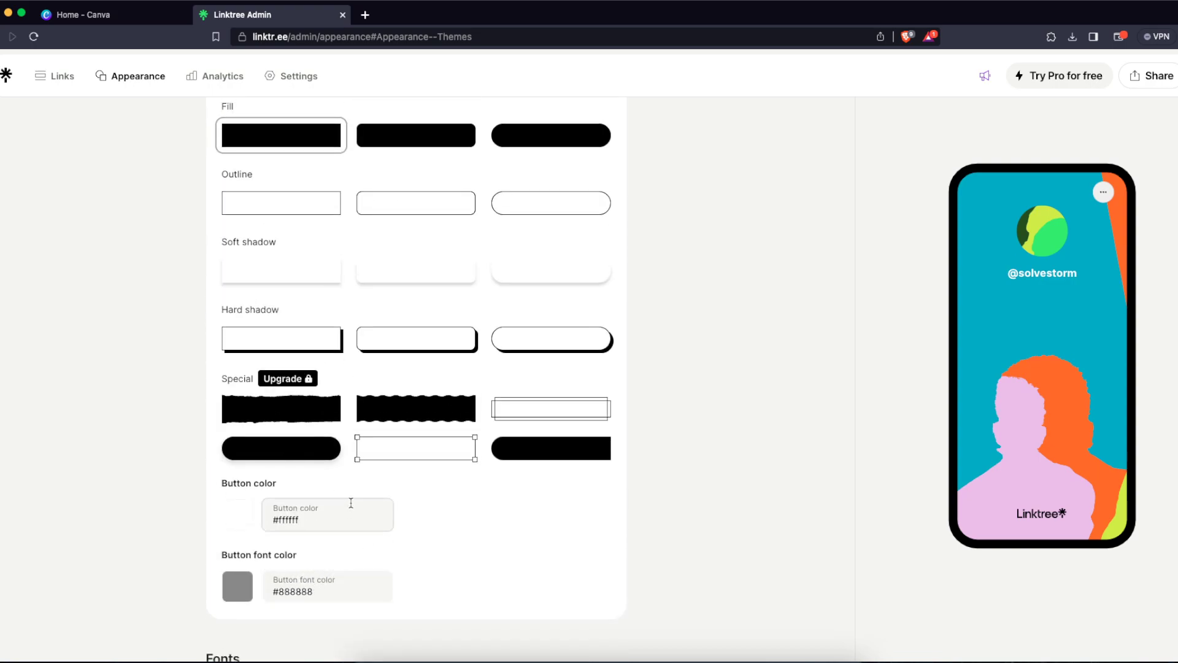
scroll(200, 476, "down", 6)
scroll(723, 497, "up", 20)
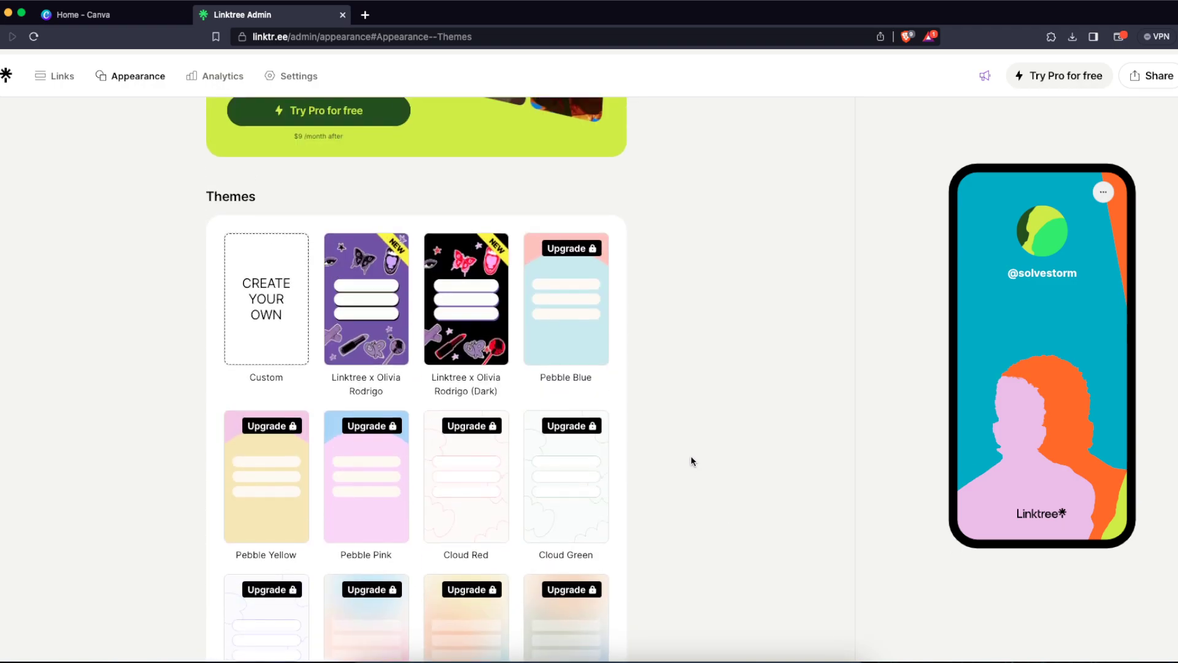
scroll(692, 463, "up", 8)
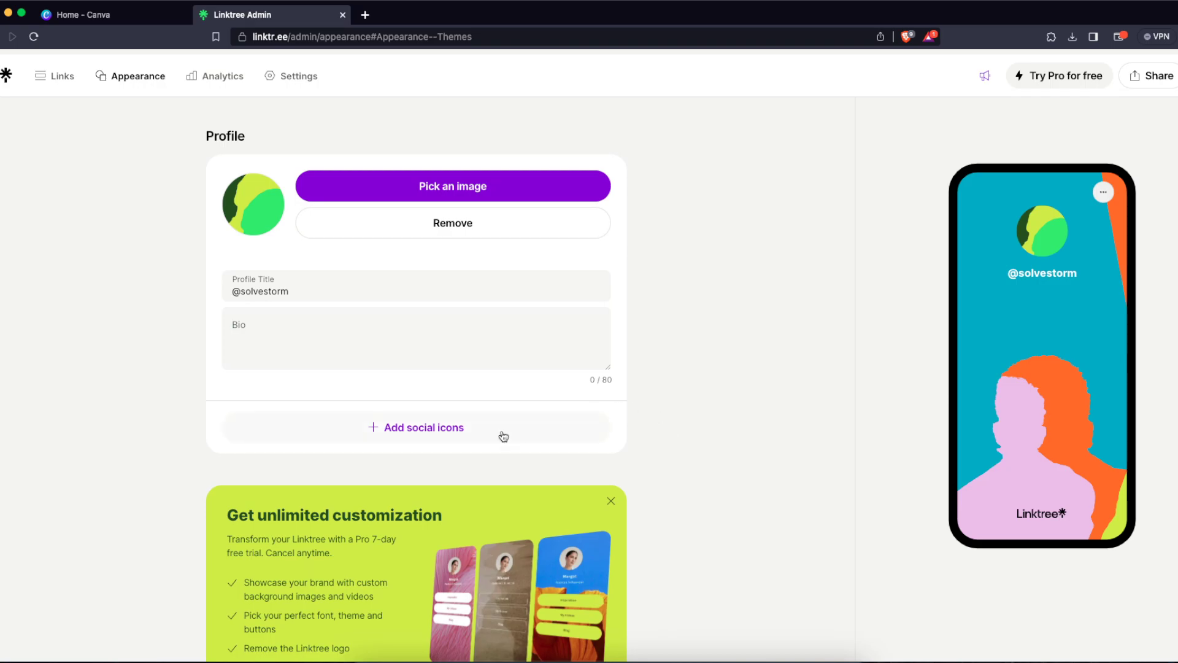
Open the social icon settings, browse the available icons and inspect the Etsy icon's form without adding it.
left_click(522, 433)
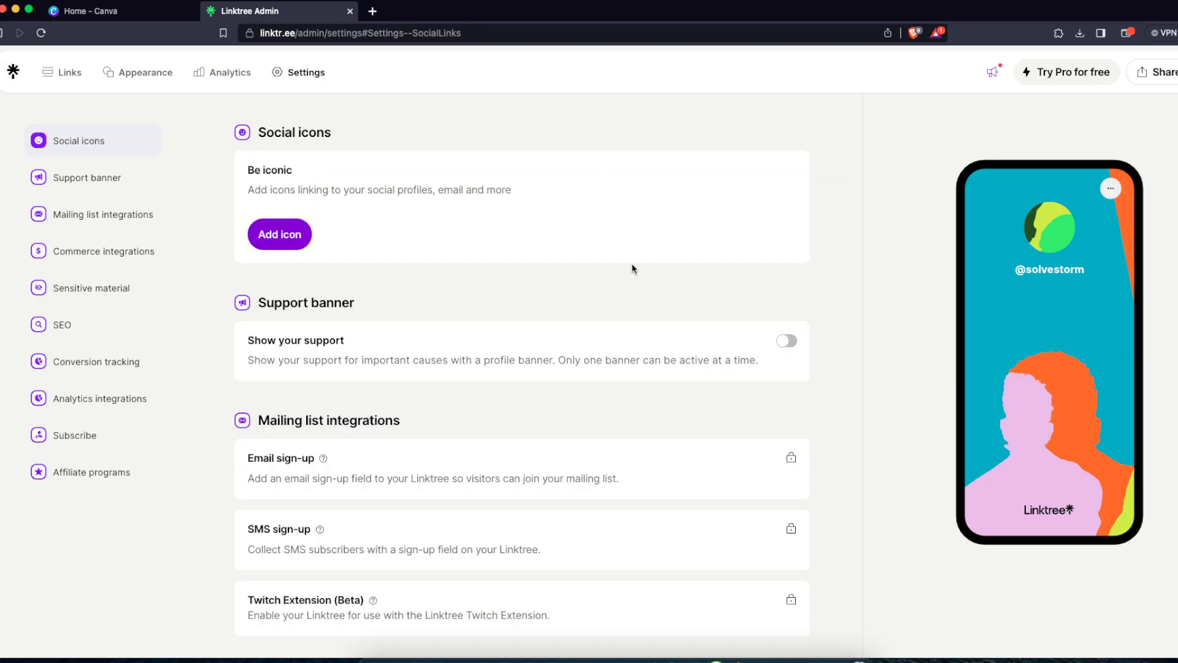
left_click(297, 247)
scroll(569, 352, "down", 10)
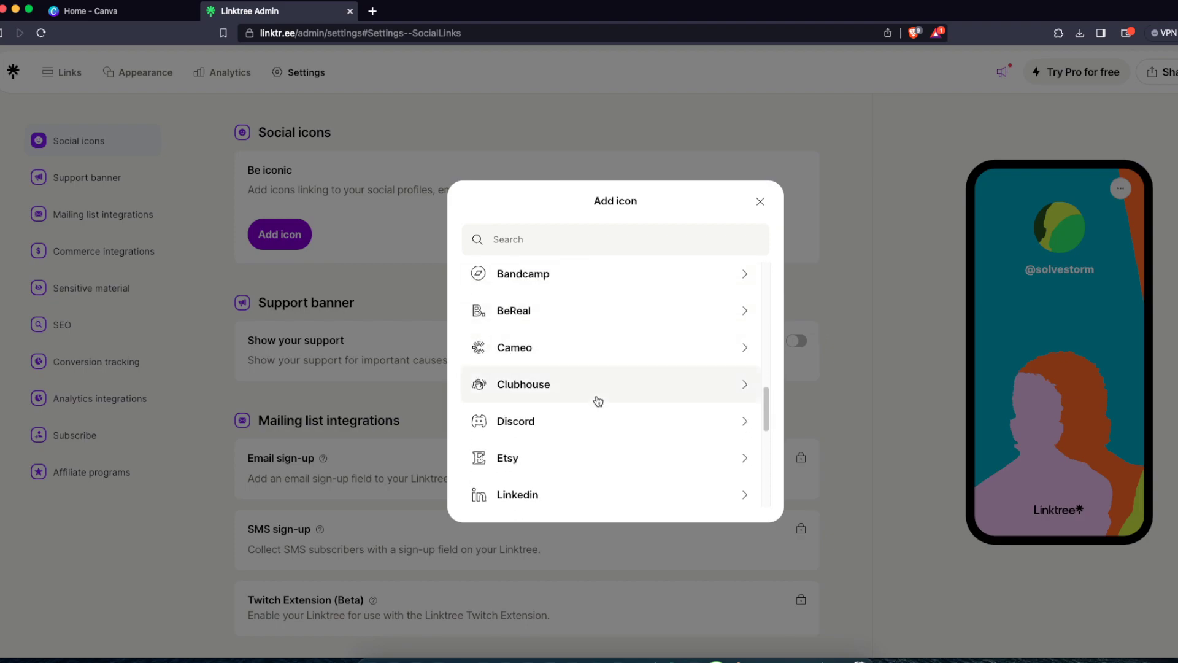
scroll(596, 400, "down", 5)
scroll(595, 399, "up", 3)
scroll(587, 371, "up", 1)
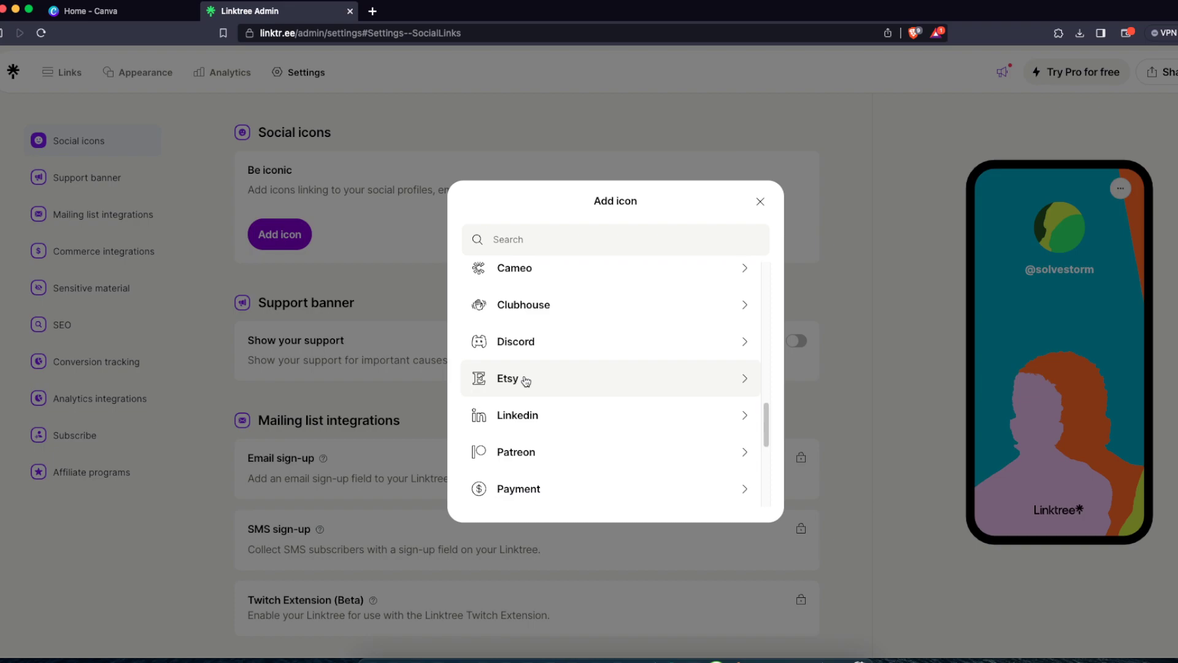
left_click(526, 380)
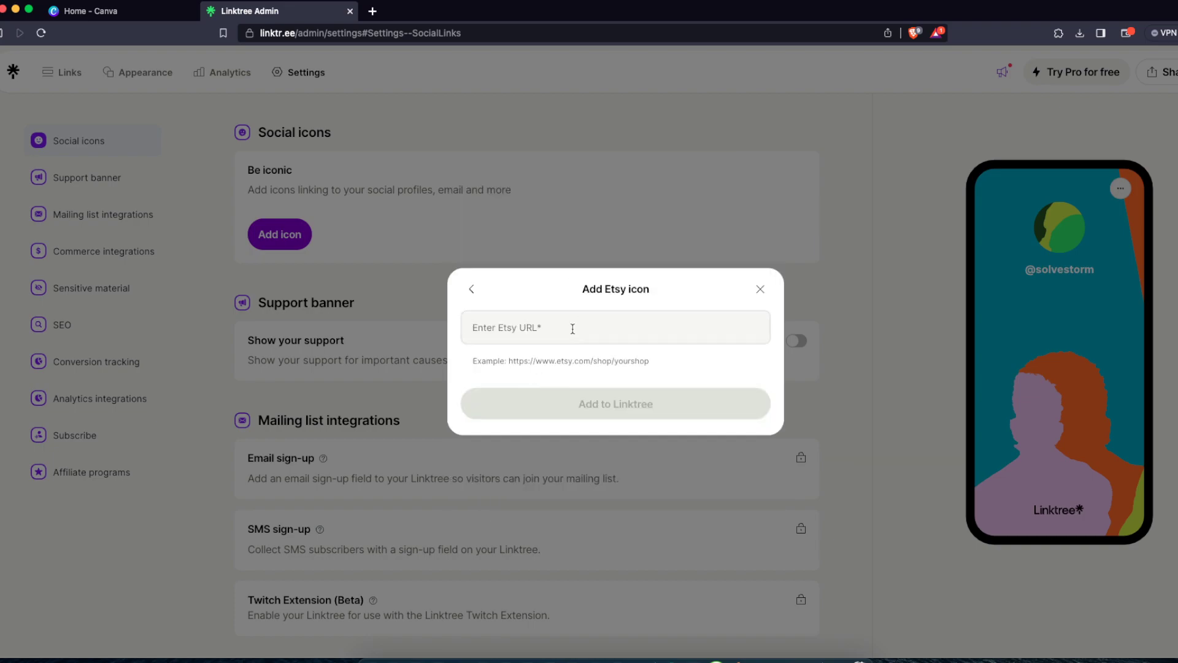
left_click(629, 319)
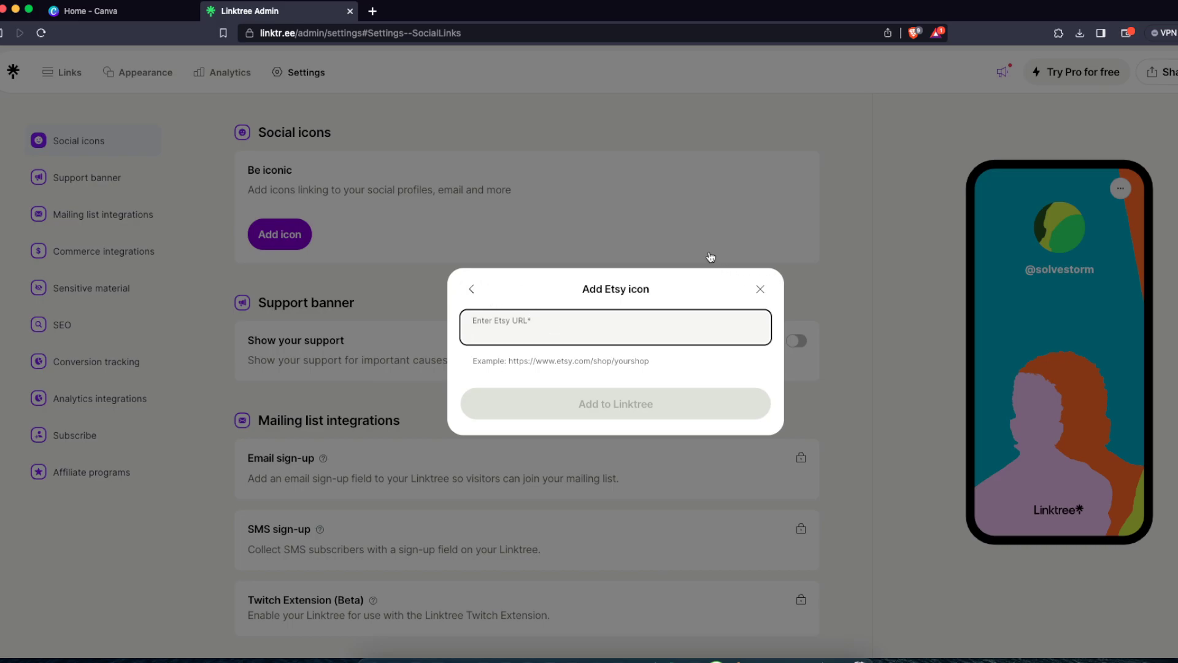
left_click(760, 289)
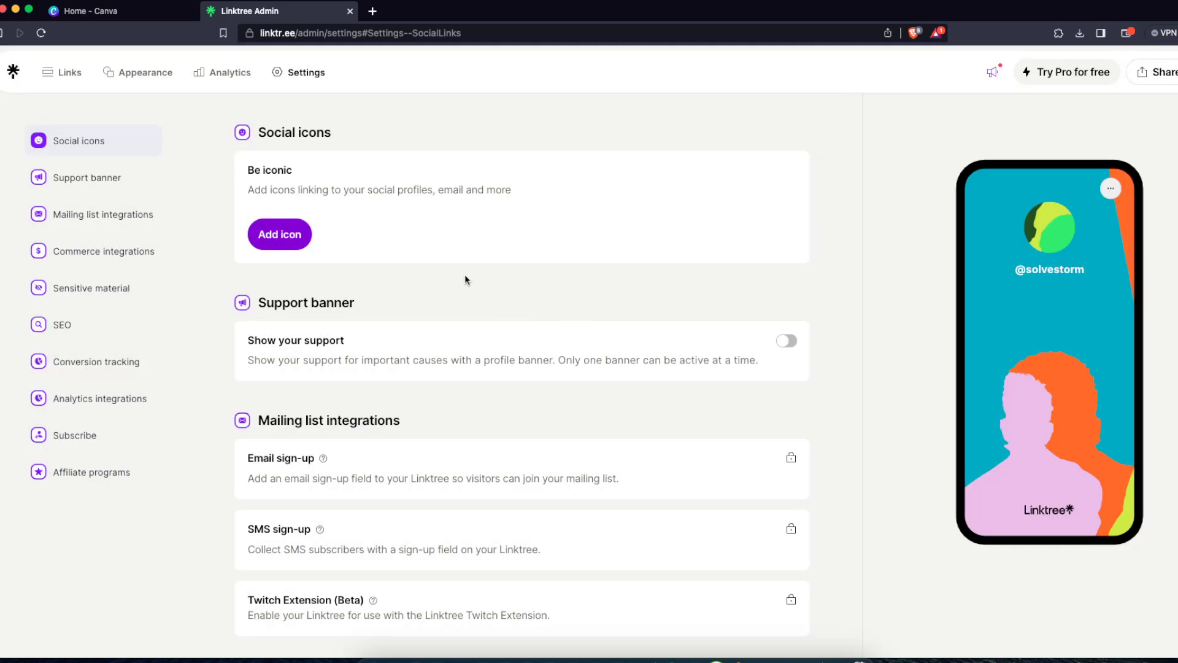
Enable the support banner for the profile with the cause #StandWithUkraine.
left_click(786, 342)
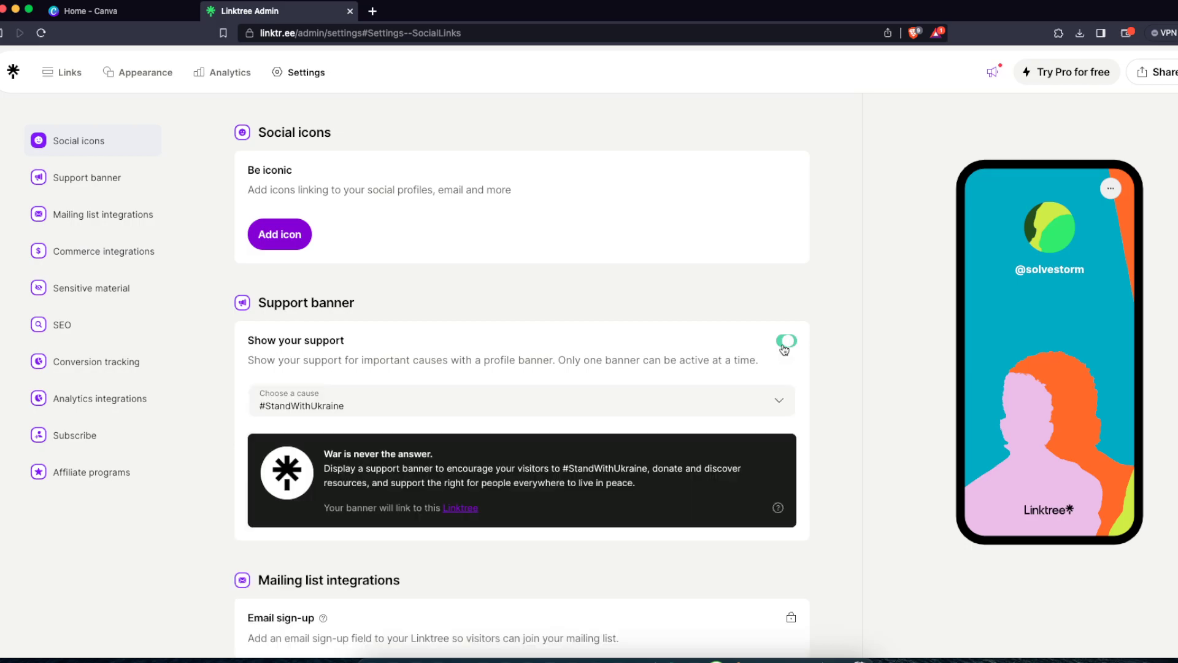
left_click(378, 406)
left_click(400, 402)
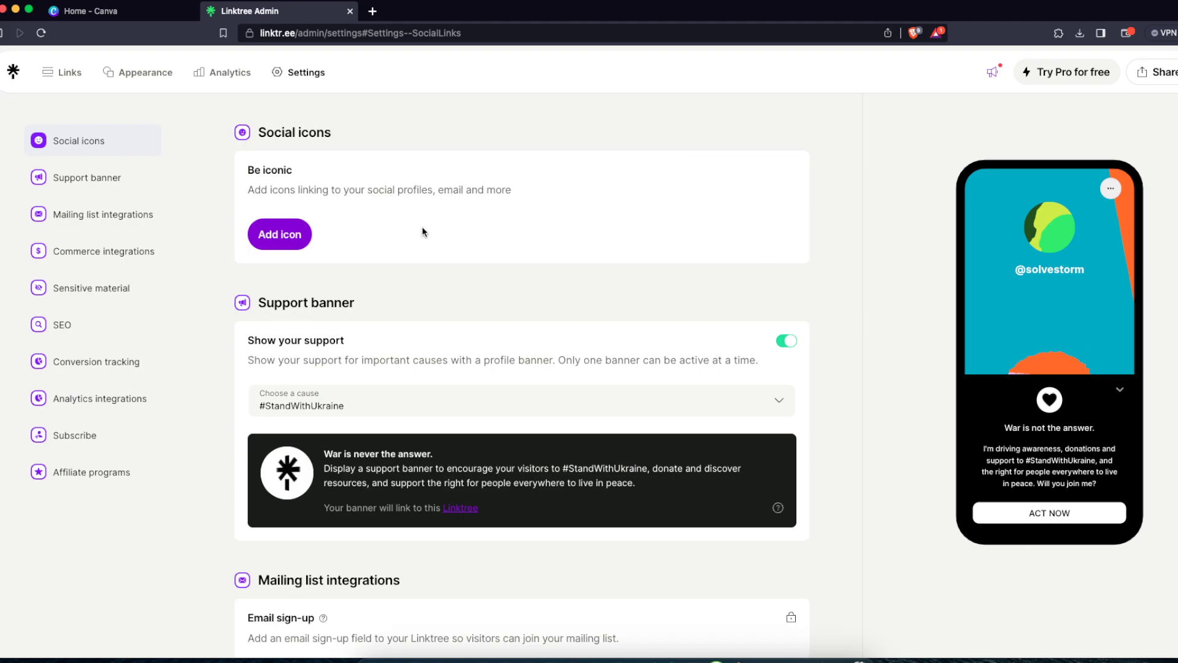
Look through the mailing list, commerce, sensitive material, SEO, conversion tracking and analytics integration settings, and return to the social icons.
scroll(547, 314, "down", 1)
scroll(548, 316, "down", 10)
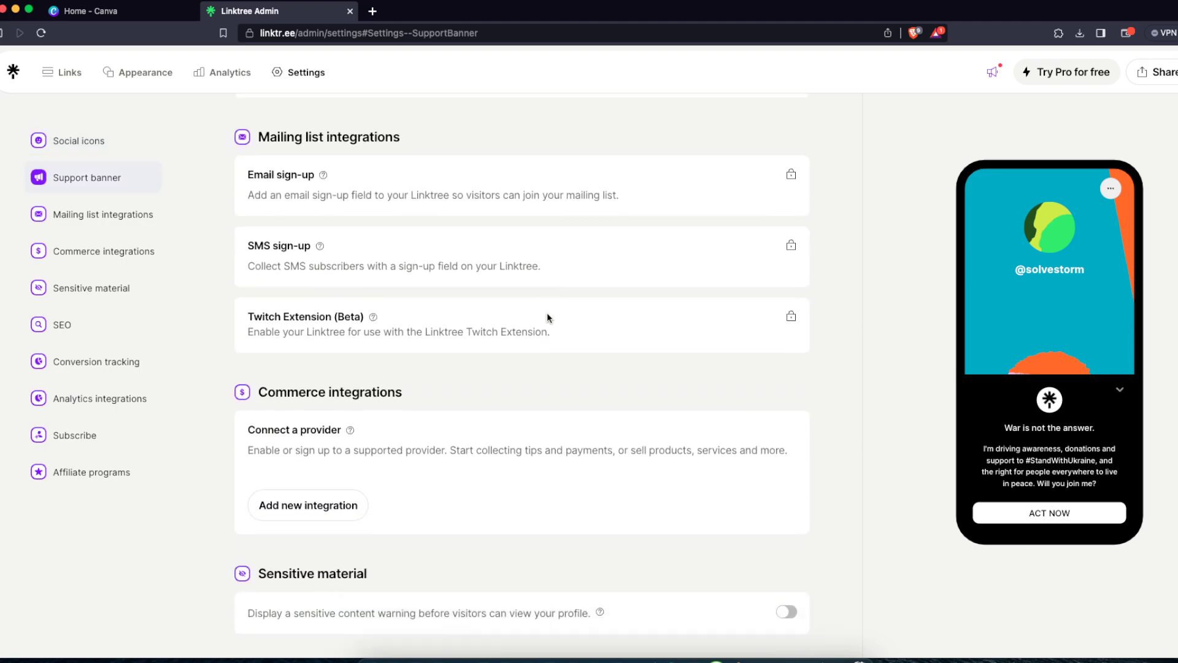
scroll(546, 312, "down", 4)
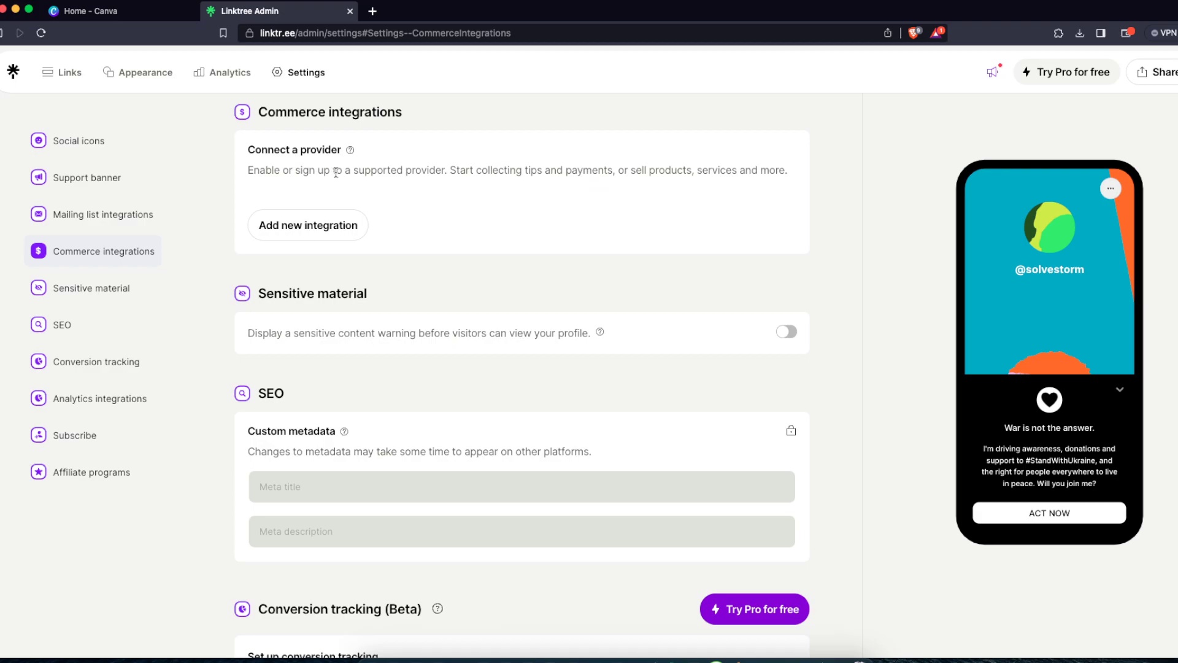
scroll(369, 252, "up", 9)
left_click_drag(269, 387, 583, 419)
left_click(573, 418)
scroll(574, 418, "down", 5)
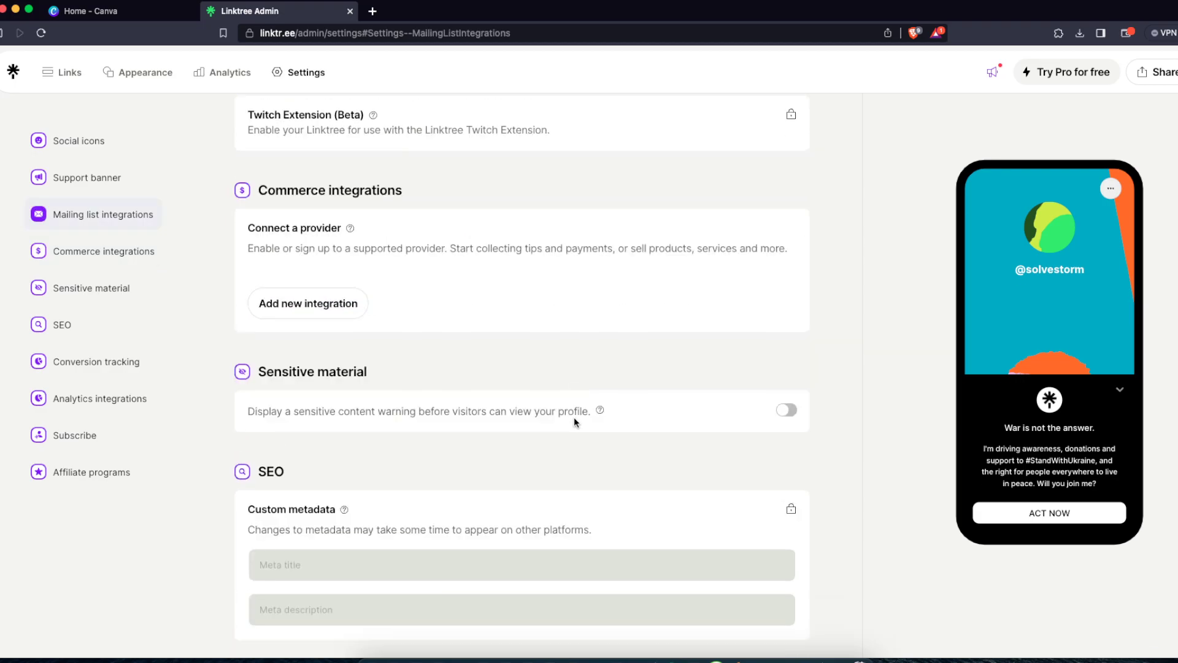
scroll(570, 420, "down", 3)
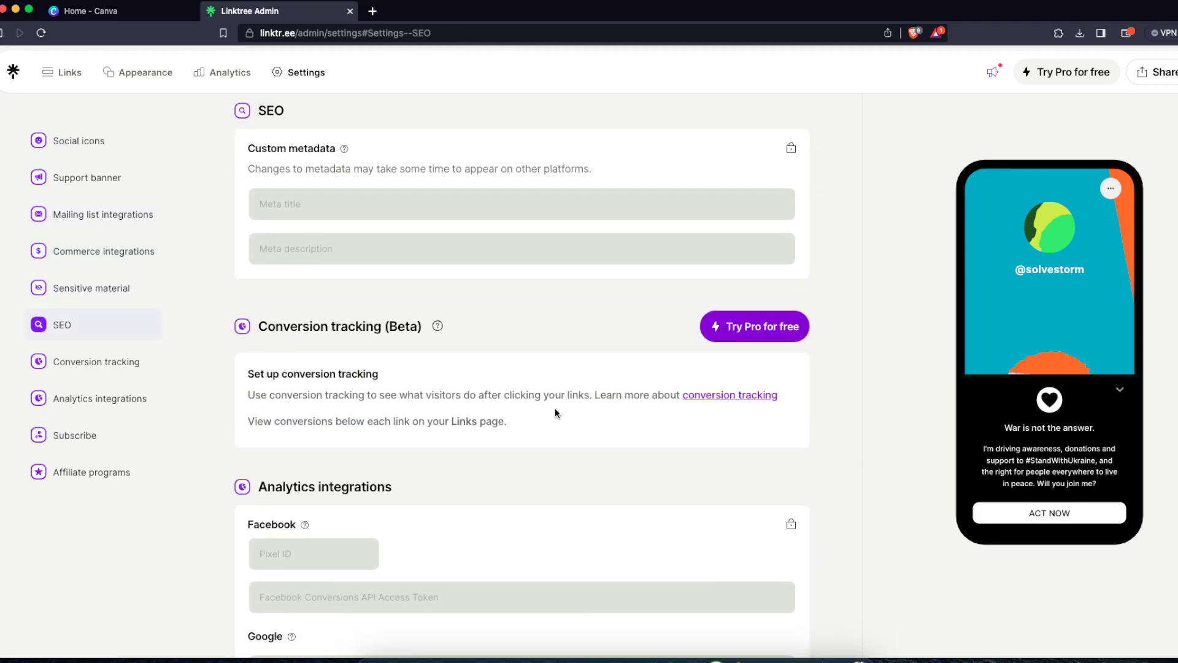
scroll(426, 254, "down", 6)
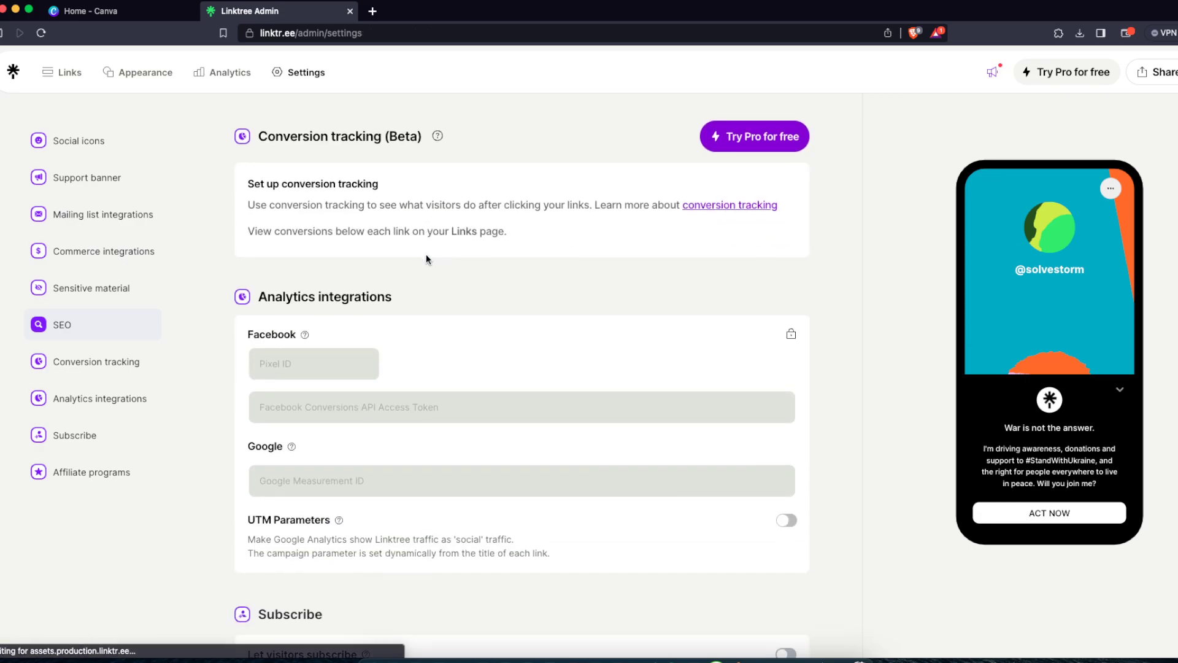
scroll(426, 255, "up", 10)
scroll(427, 256, "up", 10)
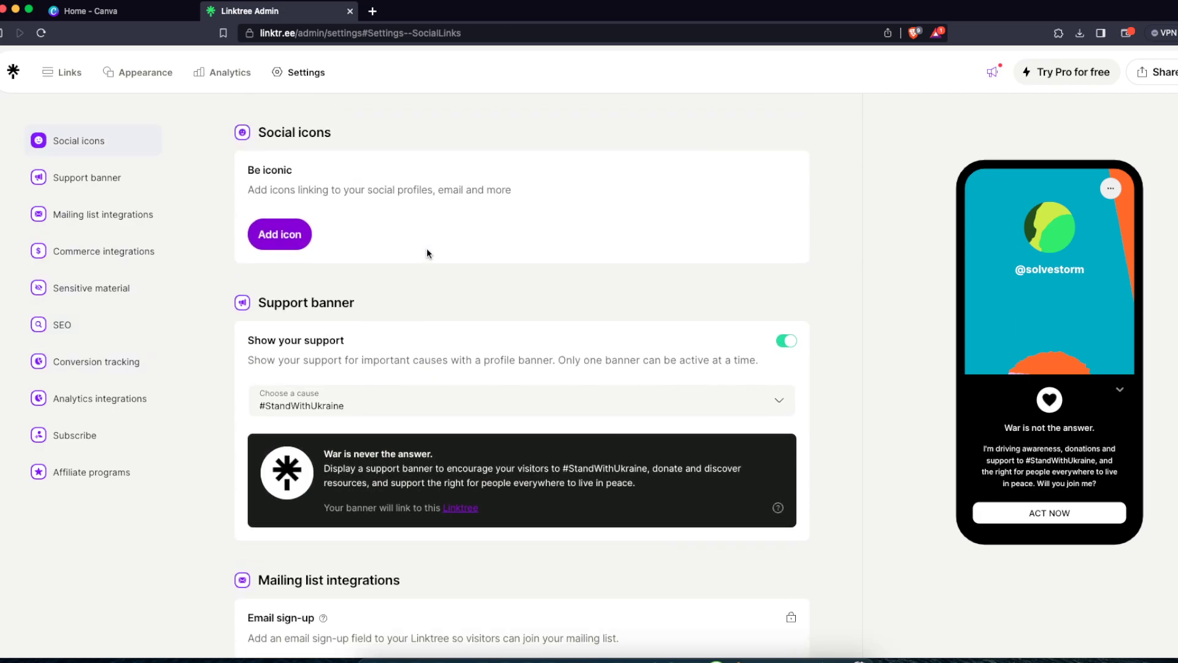
left_click(282, 233)
scroll(612, 361, "down", 5)
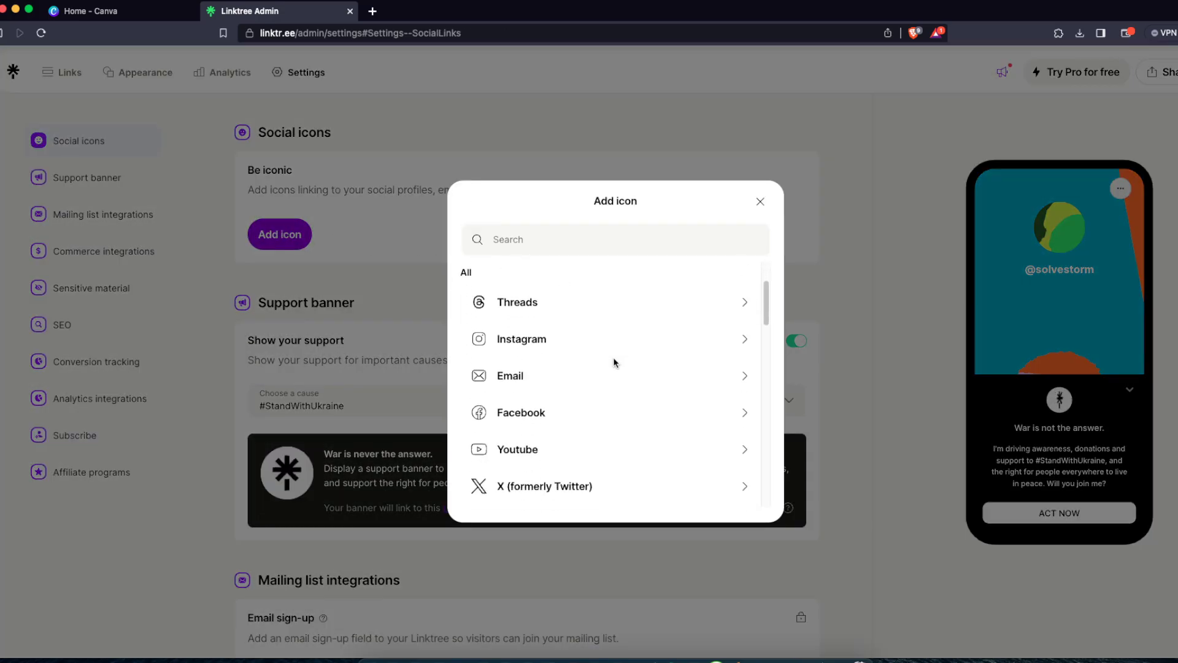
scroll(614, 362, "down", 3)
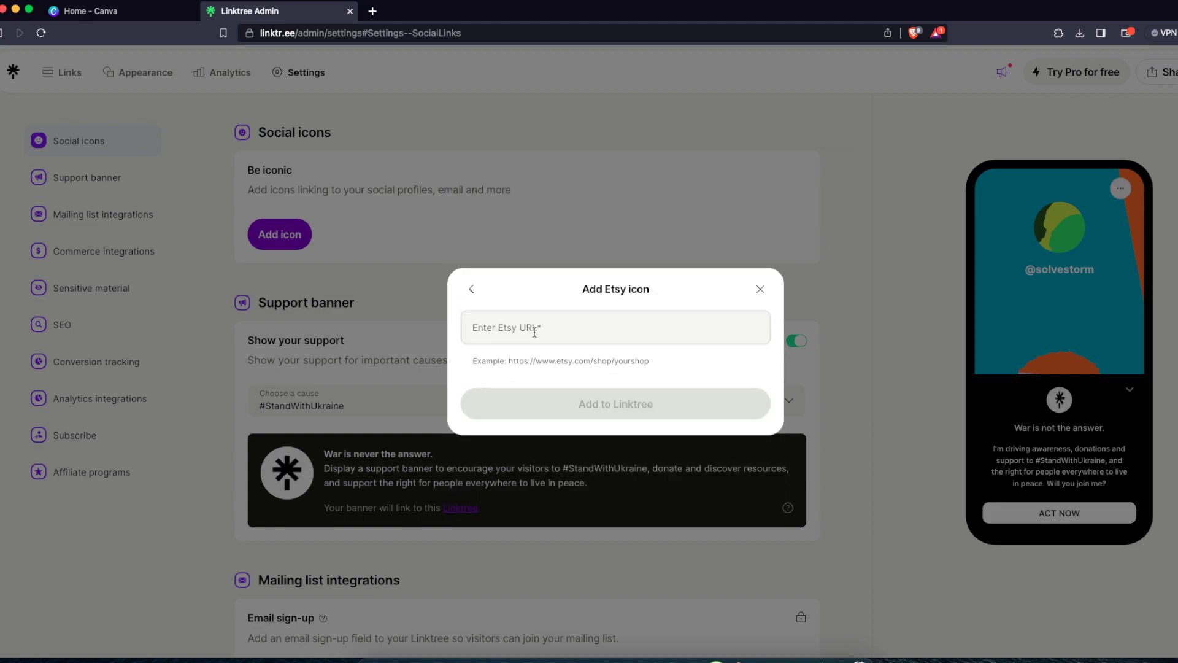
left_click(535, 332)
type("https://mrshirtgoods.etsy.com")
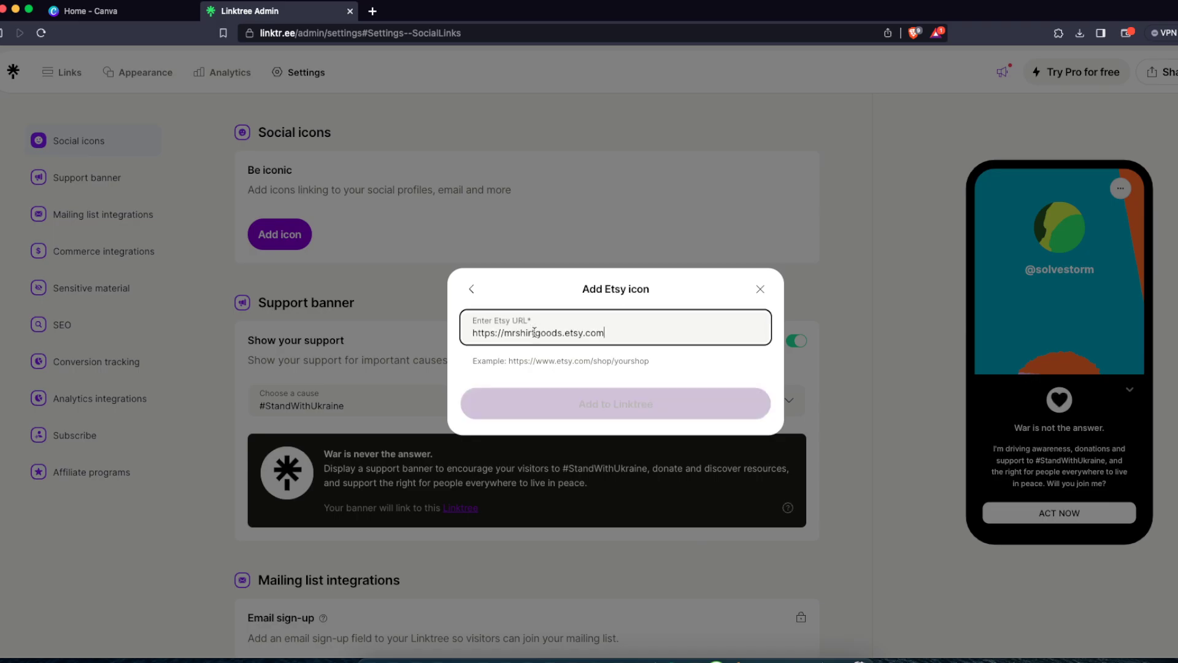
left_click(594, 400)
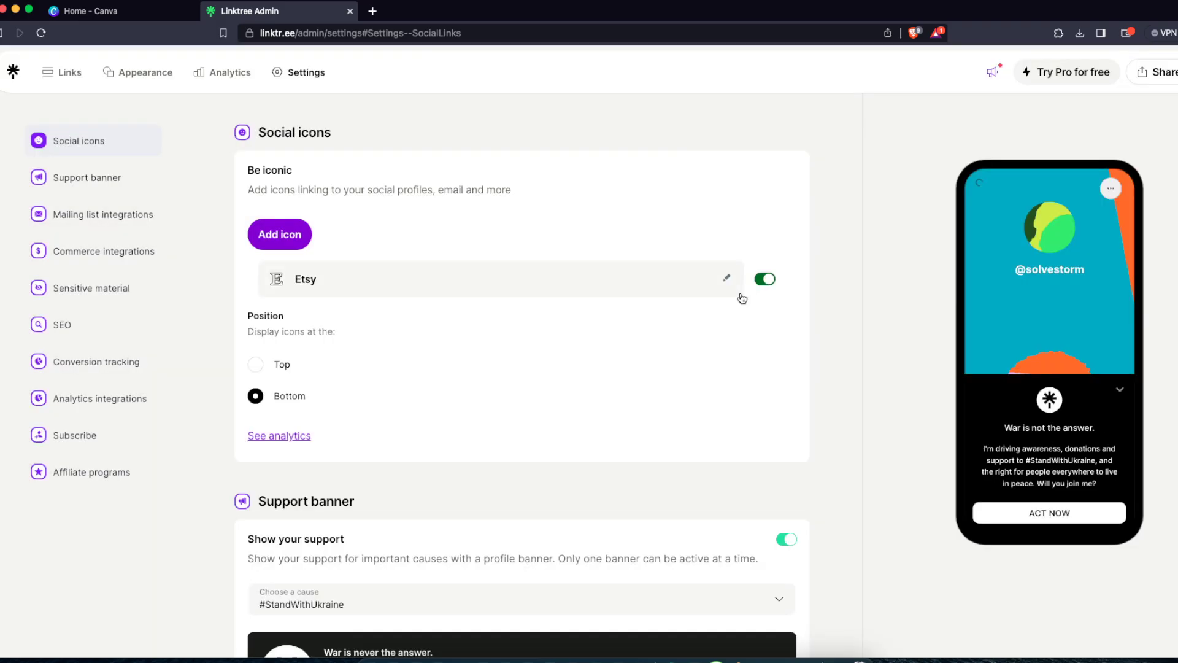
Collapse the support banner in the phone preview and set the social icons to display at the top.
left_click(1120, 393)
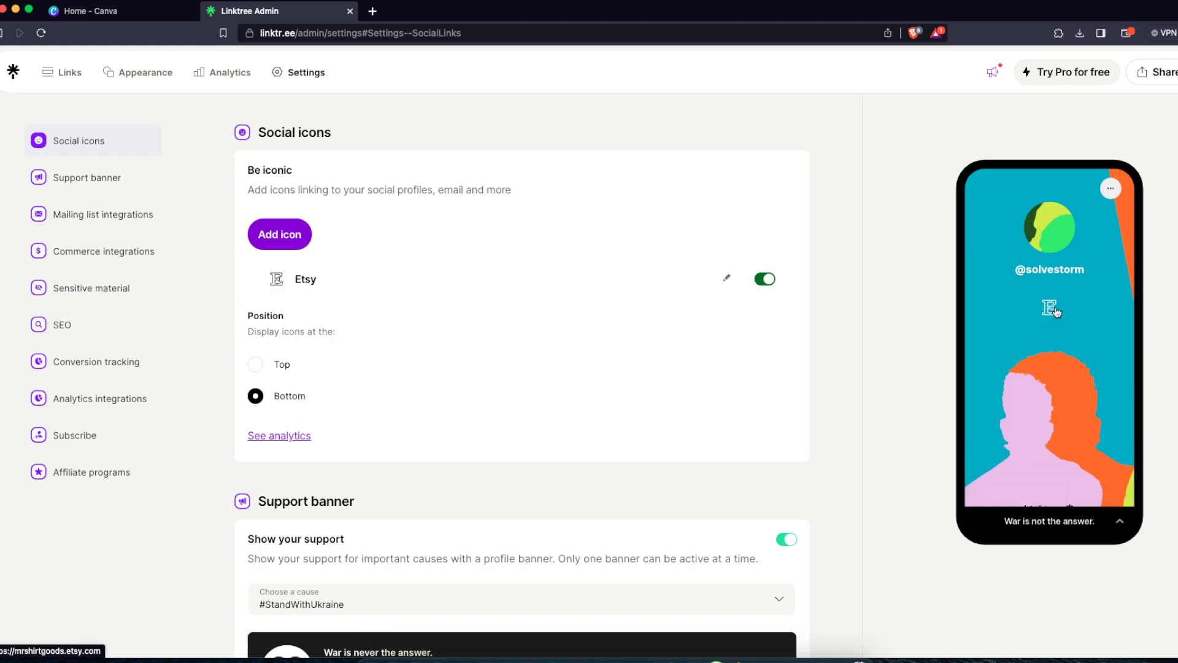
left_click(263, 369)
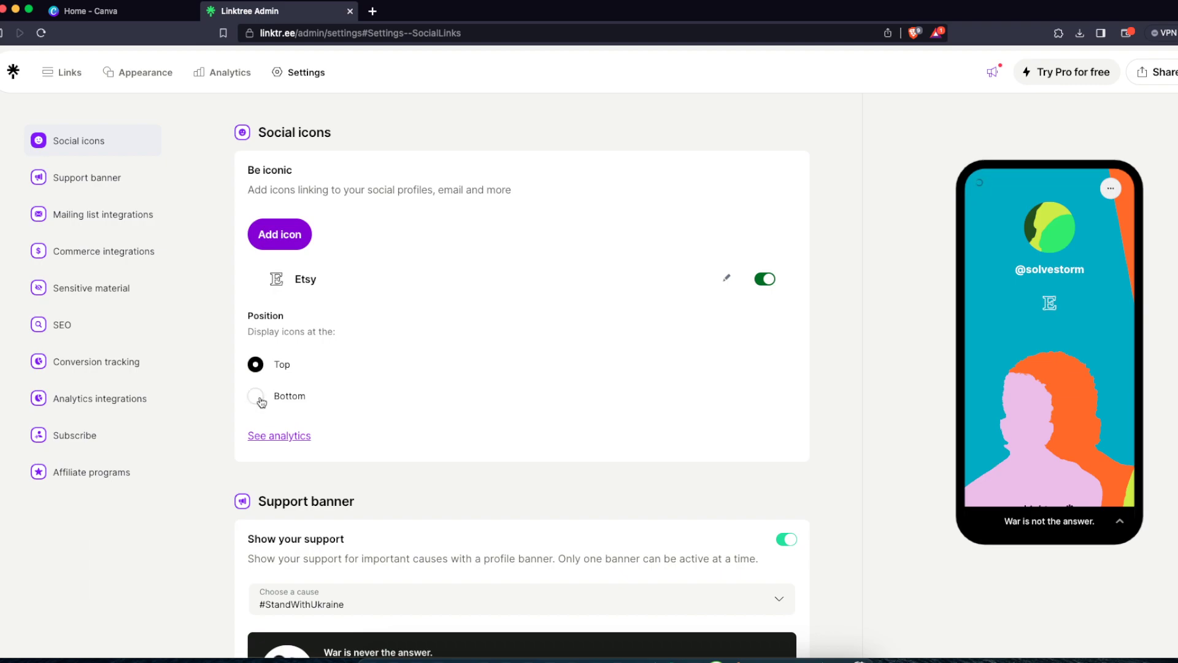
scroll(766, 345, "down", 3)
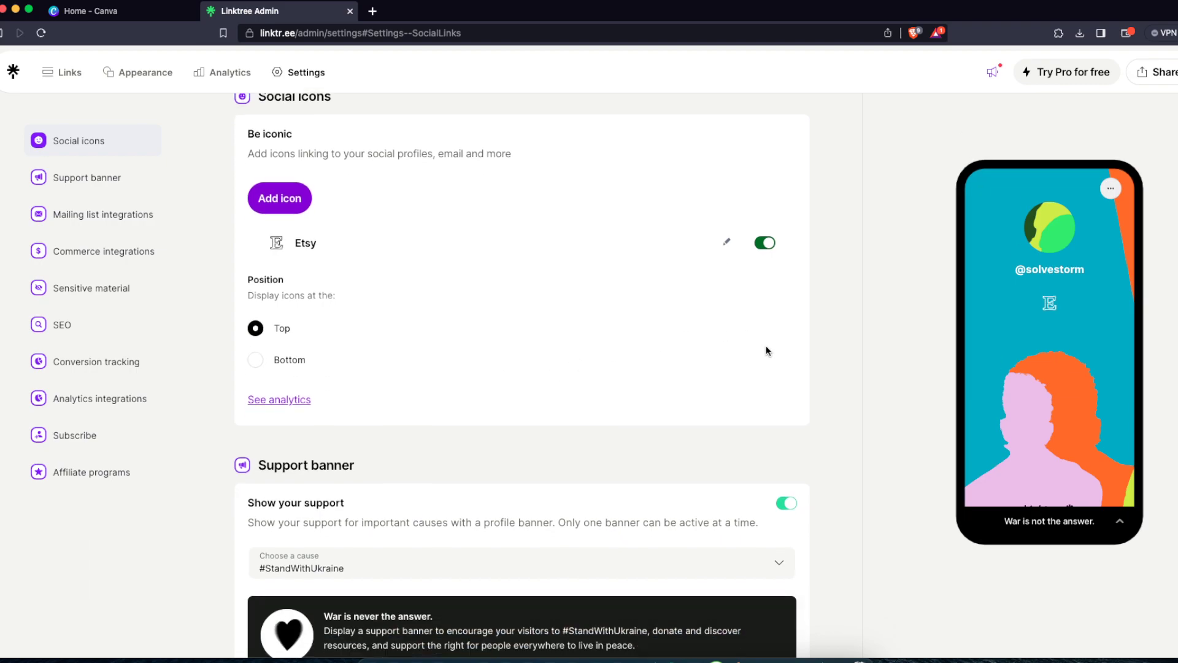
scroll(760, 352, "up", 3)
scroll(906, 372, "down", 20)
scroll(711, 348, "up", 20)
Return to the appearance settings and enter the profile bio "Check out my Etsy store".
left_click(132, 72)
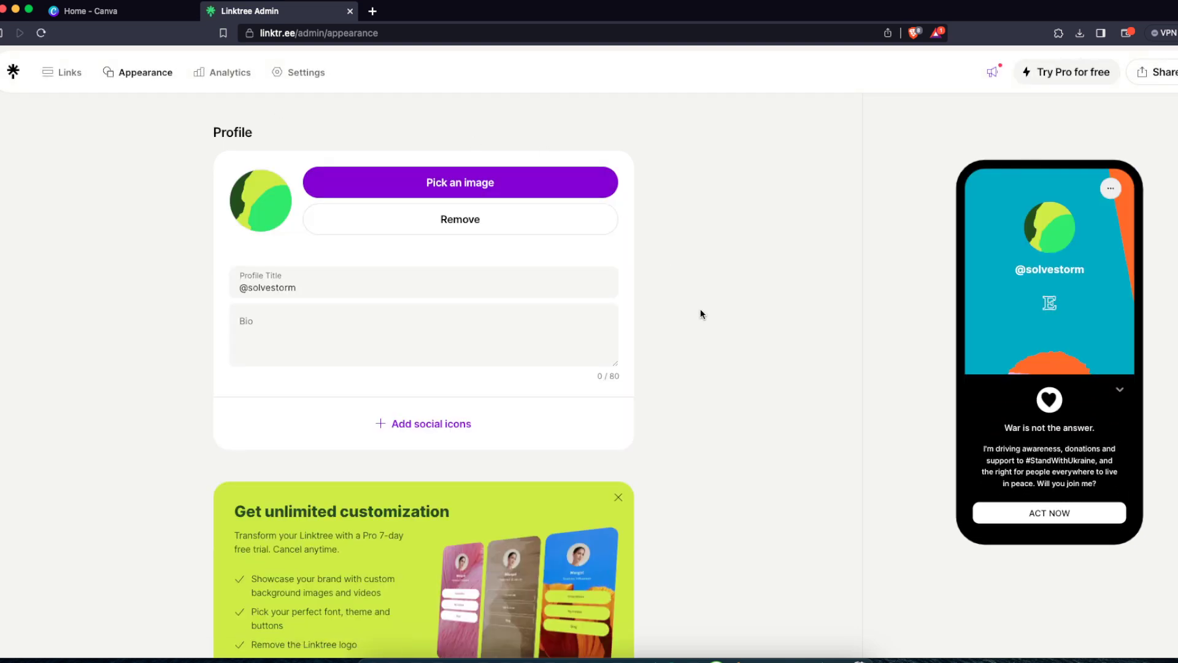
left_click(555, 321)
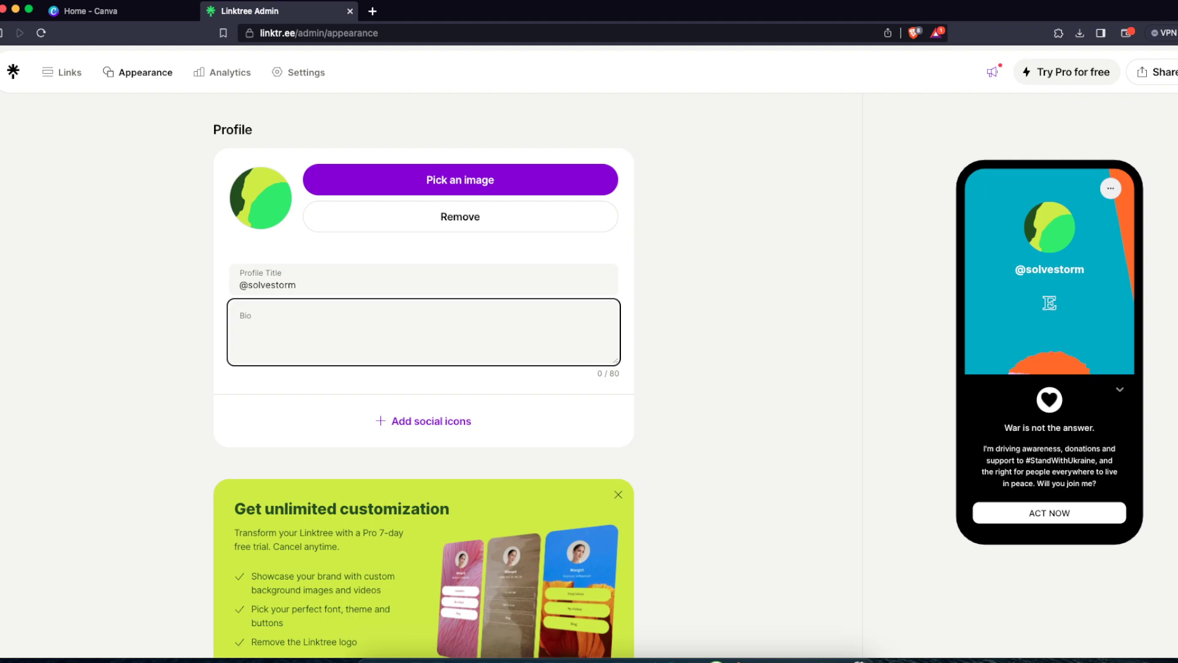
type("Check out my Etsy store")
left_click(731, 371)
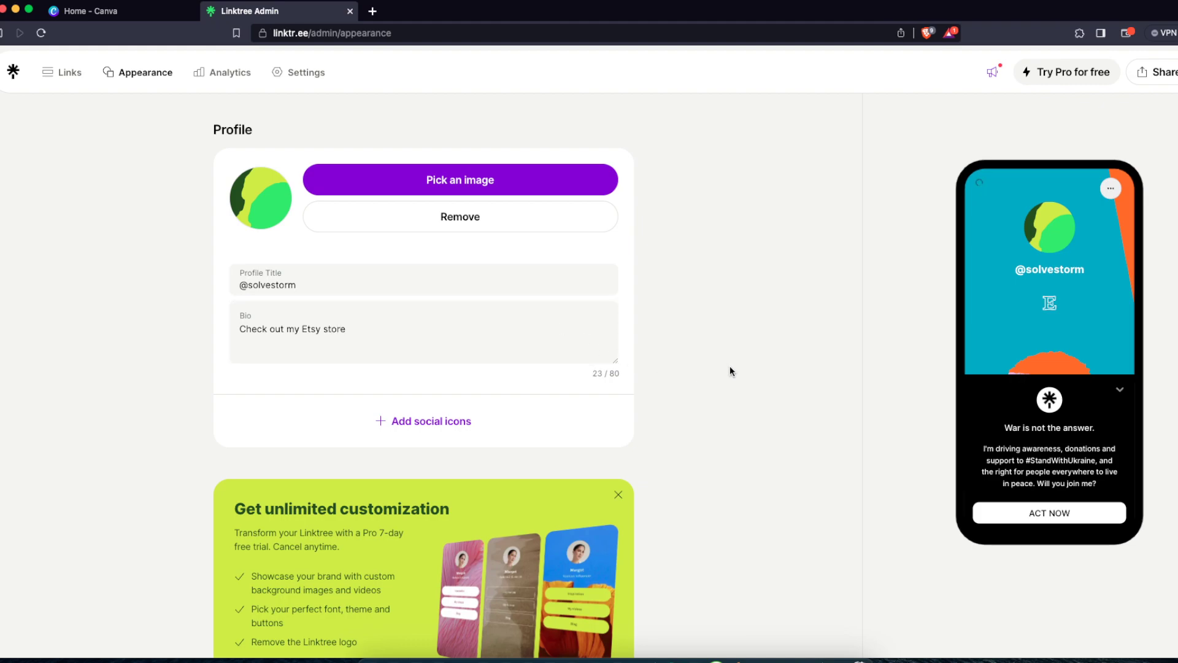
Collapse the support banner in the phone preview and extend the bio to "Check out my Etsy store & Youtube channel".
left_click(1120, 390)
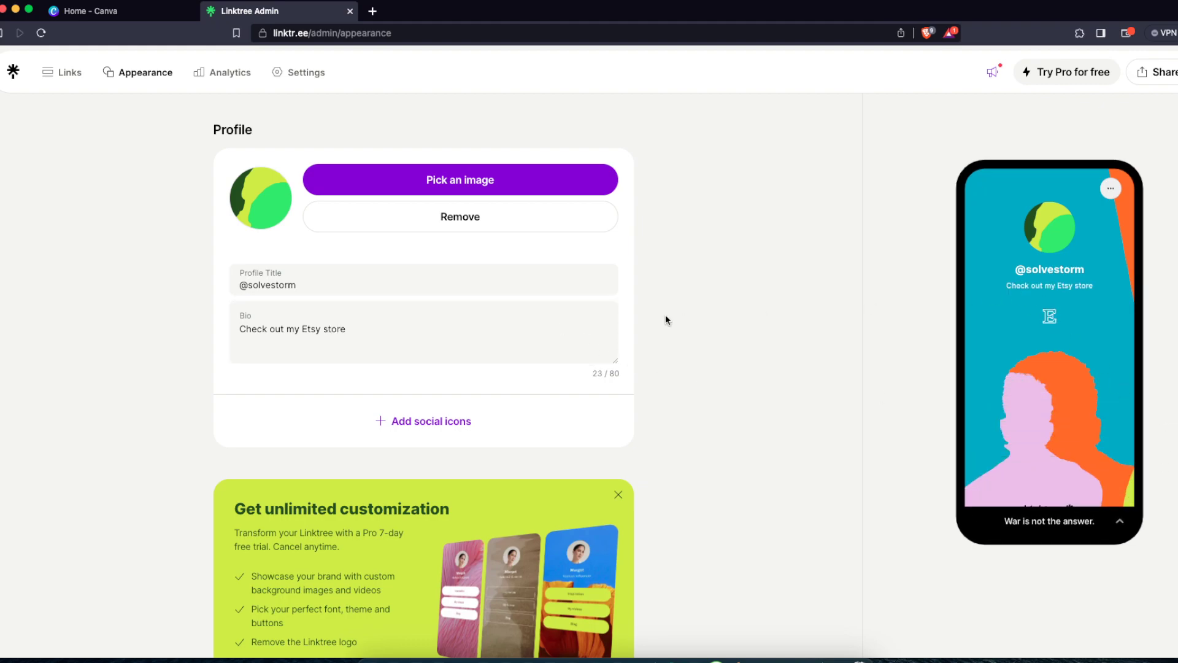
left_click(480, 332)
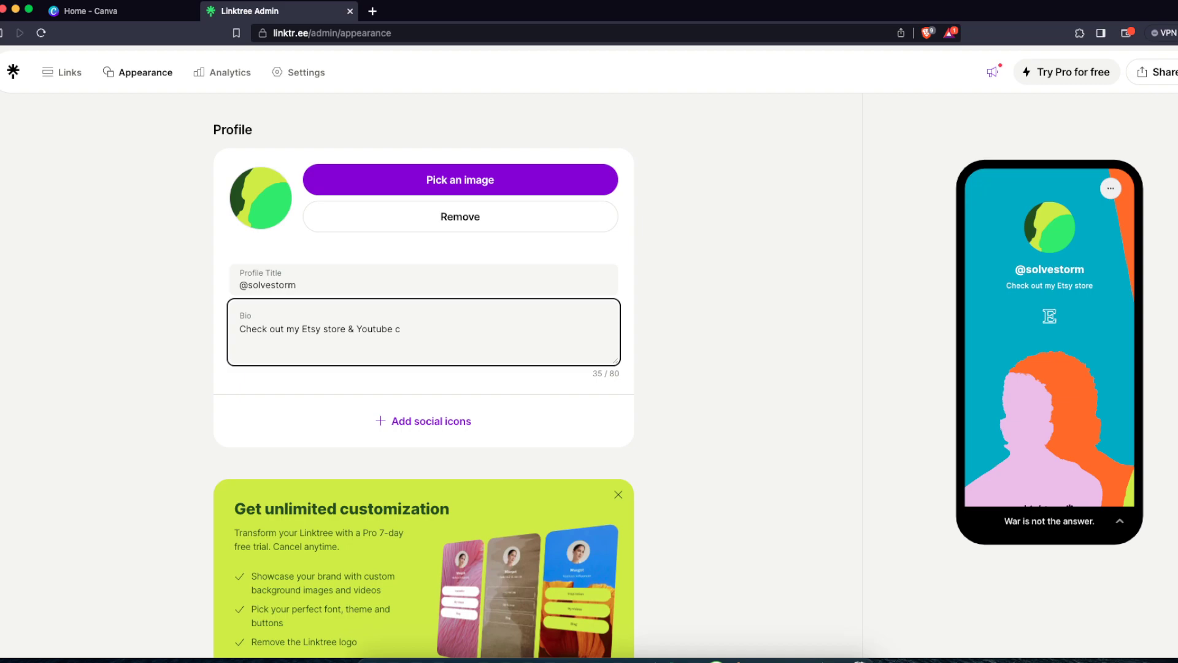
left_click(850, 334)
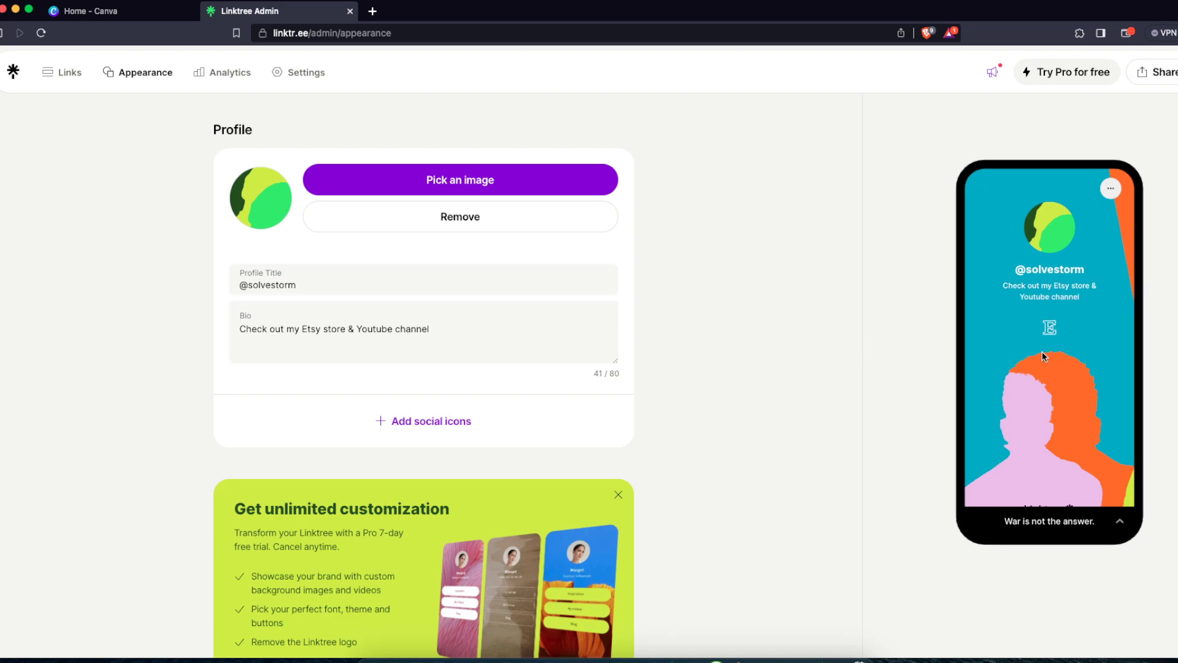
left_click(473, 420)
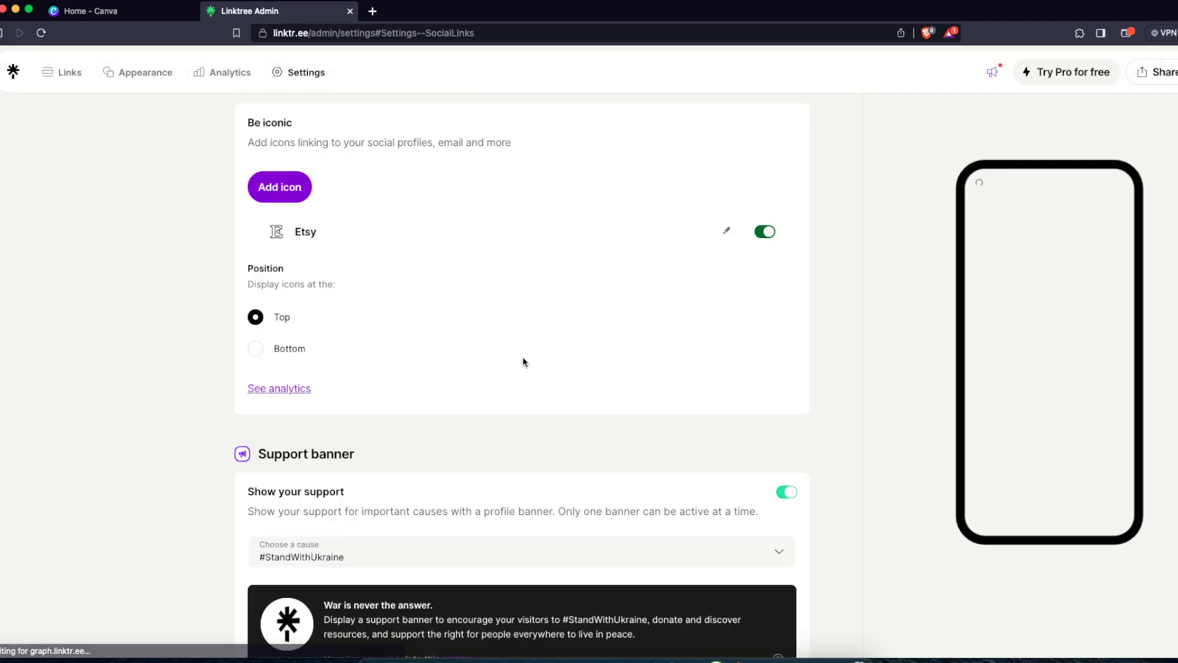
left_click(280, 186)
scroll(636, 405, "down", 2)
scroll(635, 403, "down", 2)
scroll(635, 406, "up", 3)
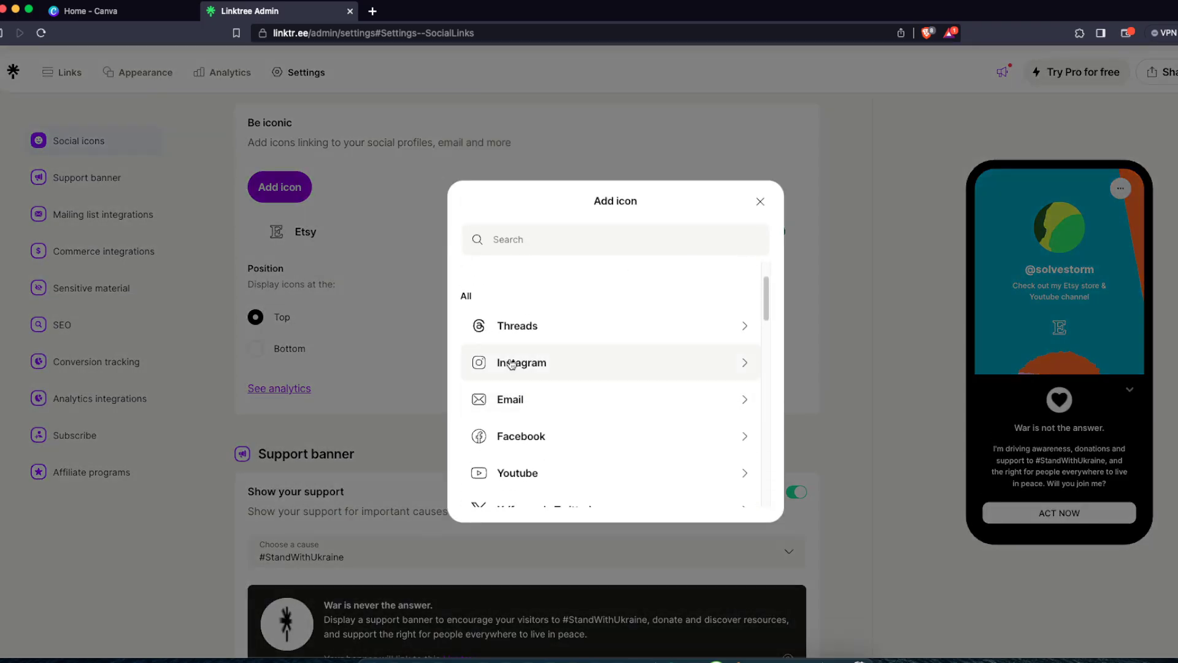
scroll(520, 432, "down", 1)
left_click(522, 437)
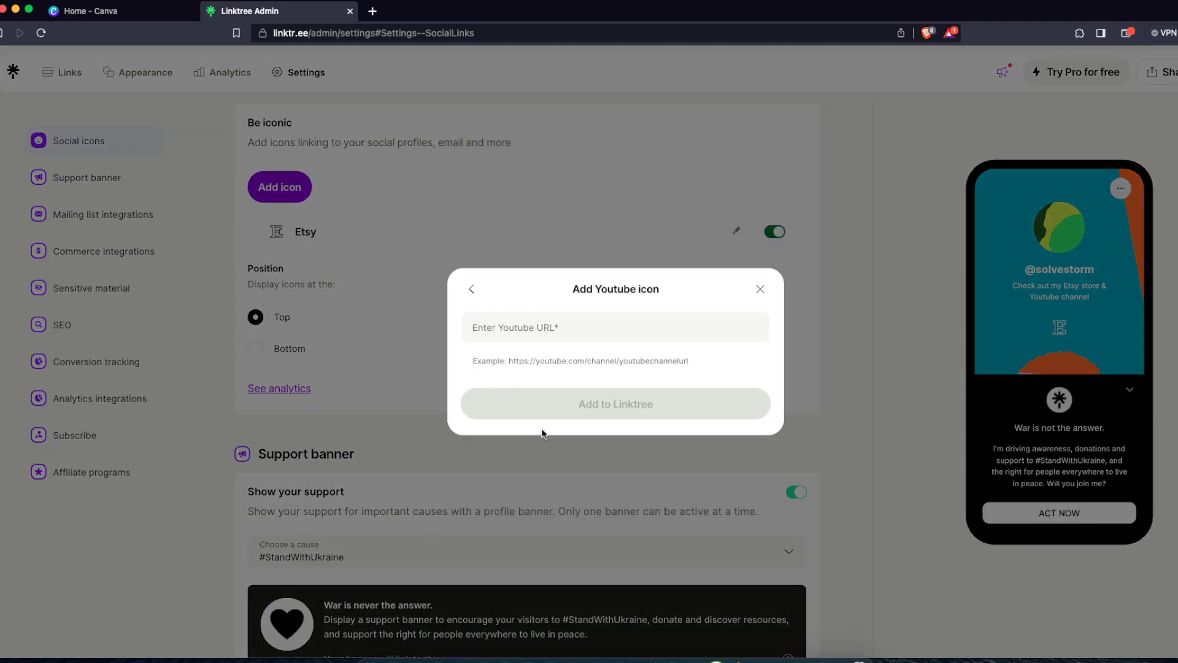
left_click(602, 330)
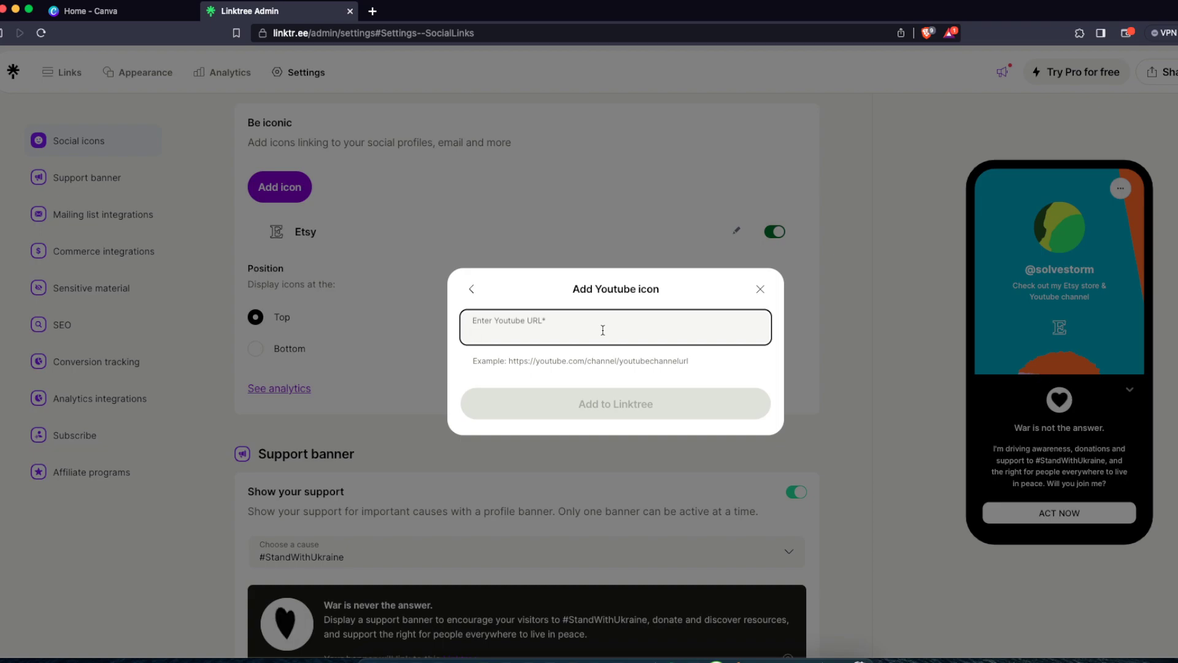
type("O")
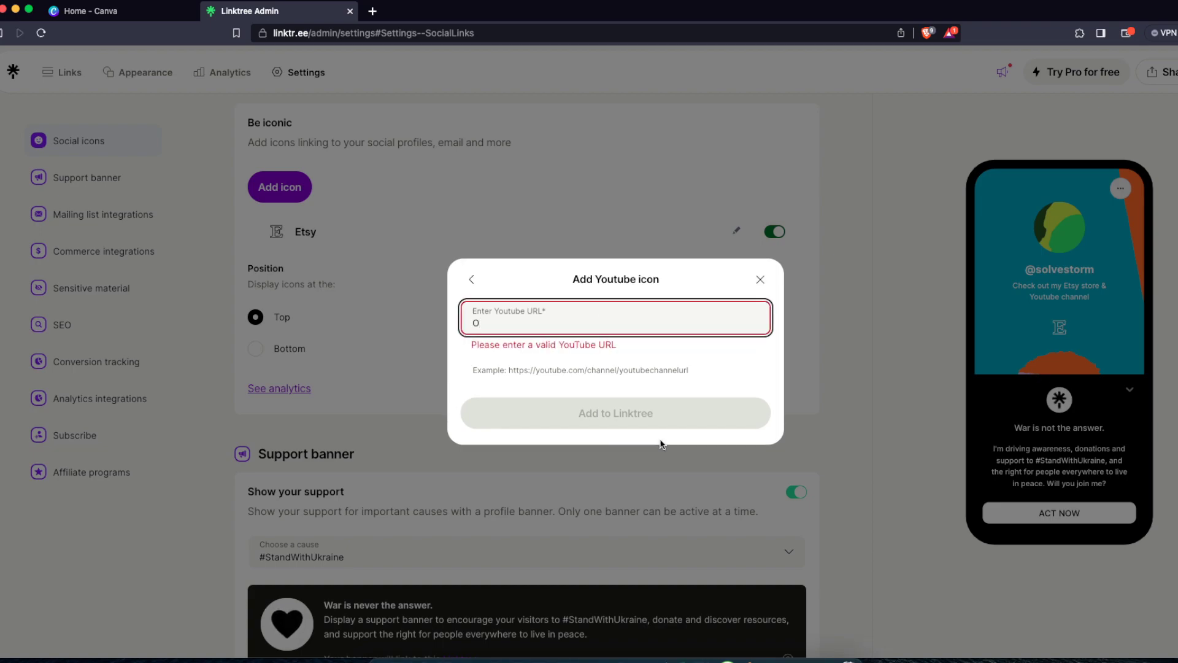
key("BackSpace")
type("https://www.youtube.com/channel/UCu5JYVeWzgkCLrLTind9VPQ")
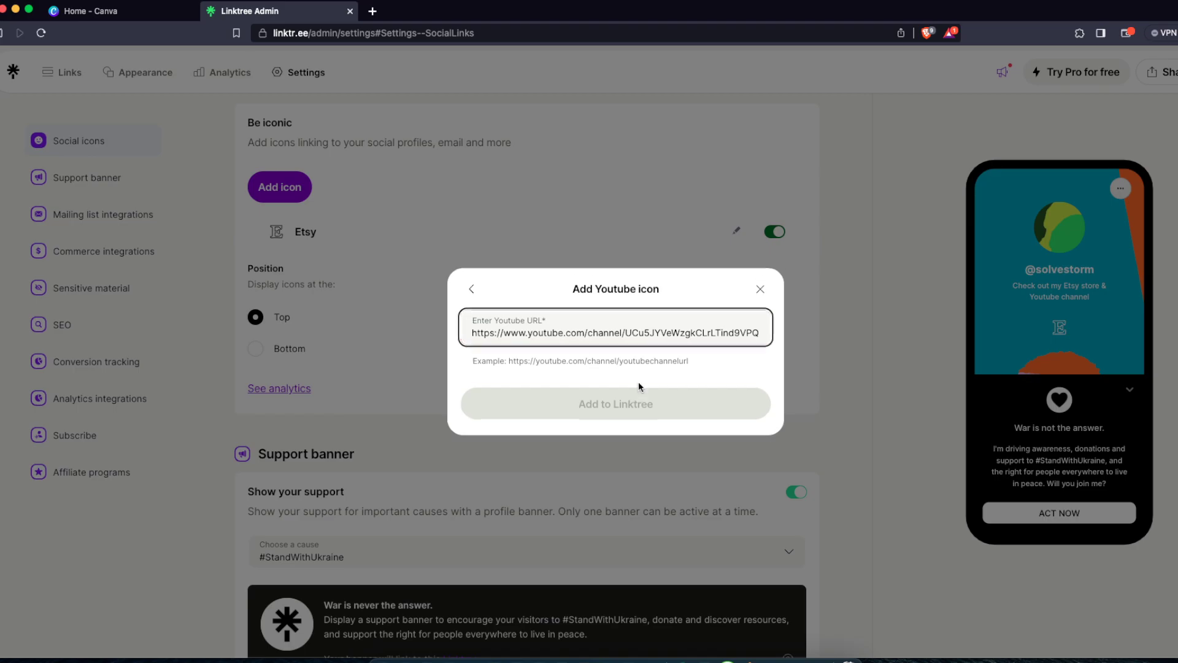
left_click(652, 413)
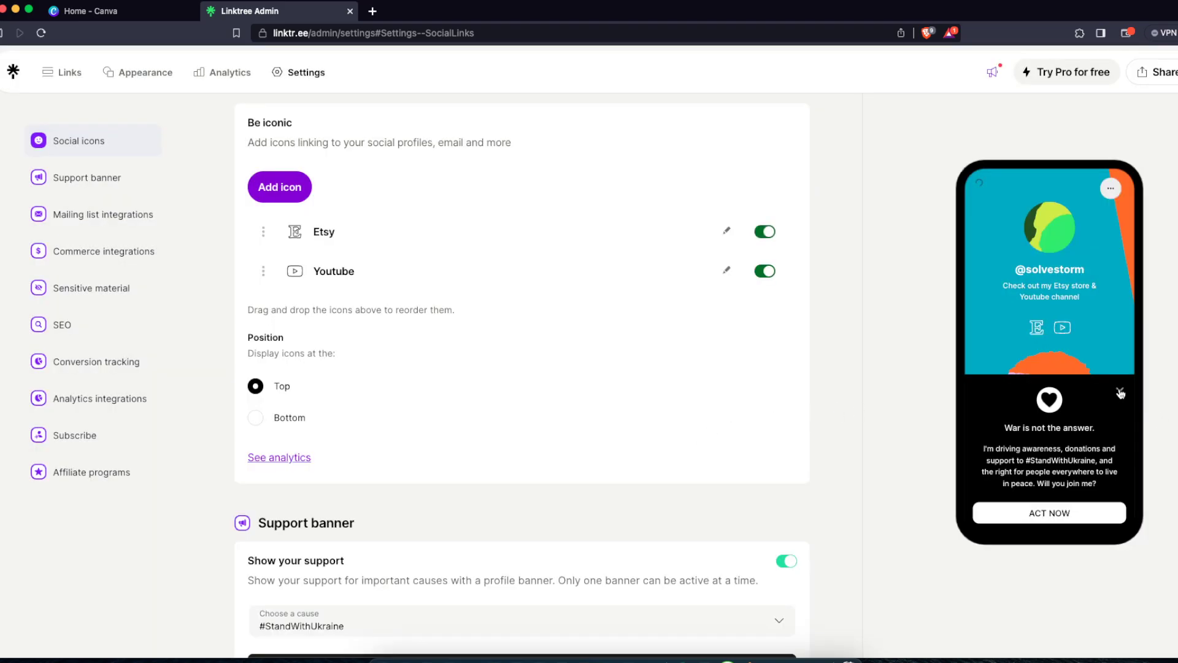
left_click(1119, 389)
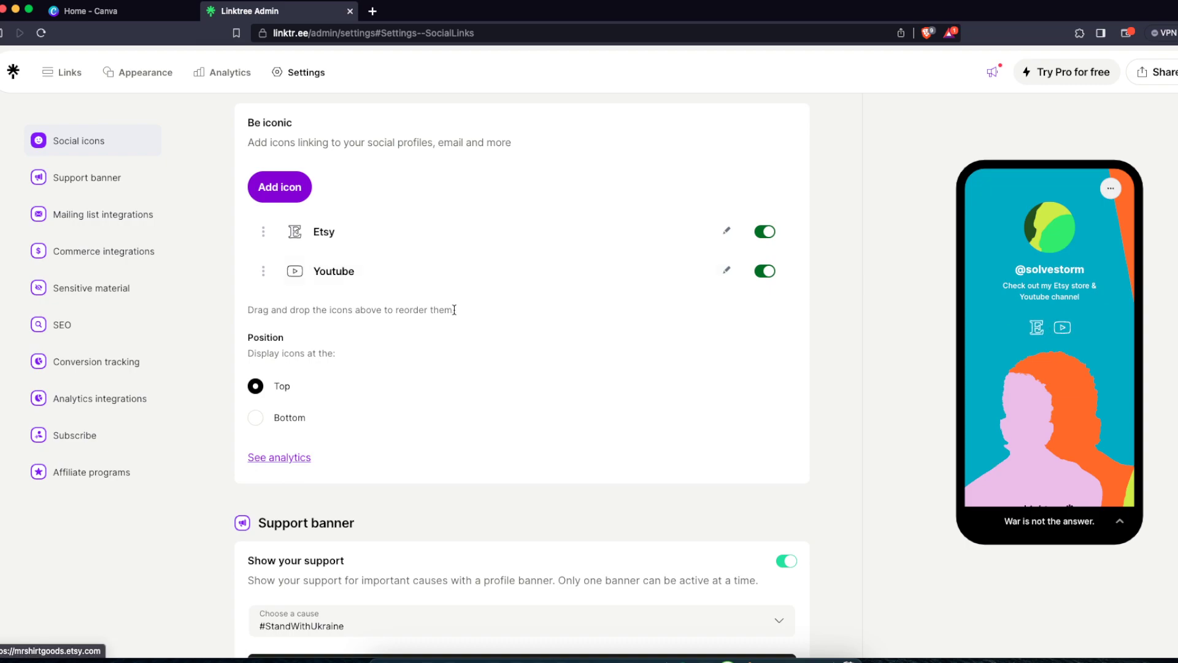
Return to the appearance settings and review the theme, background, button and font options.
left_click(207, 91)
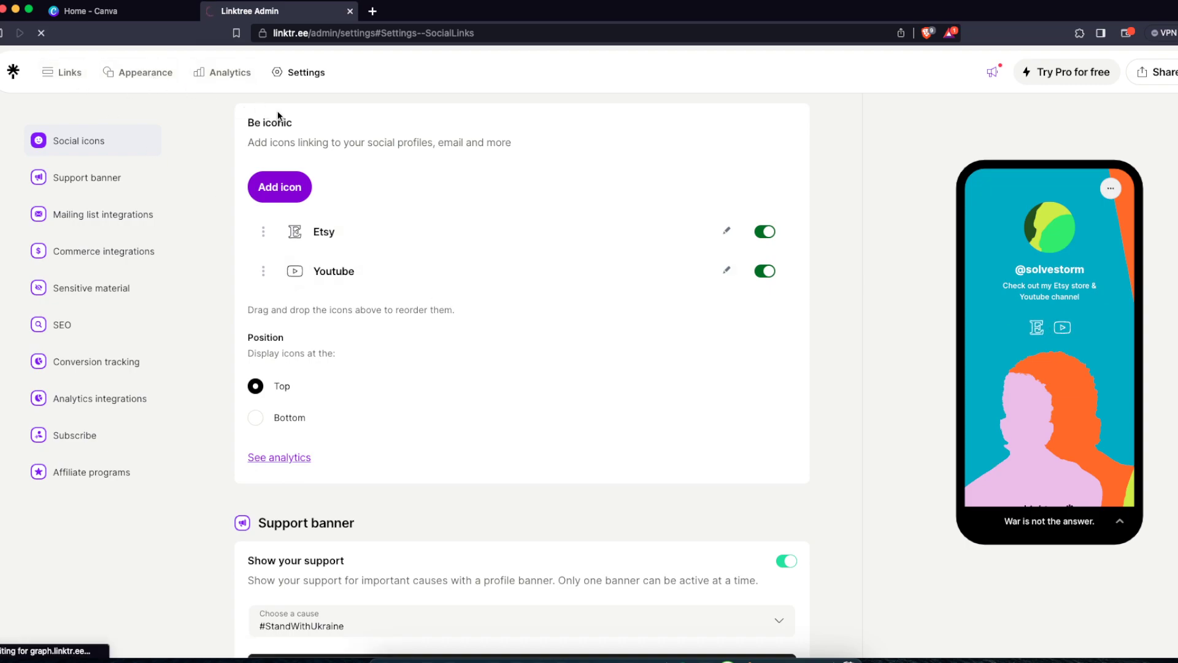
scroll(679, 354, "down", 15)
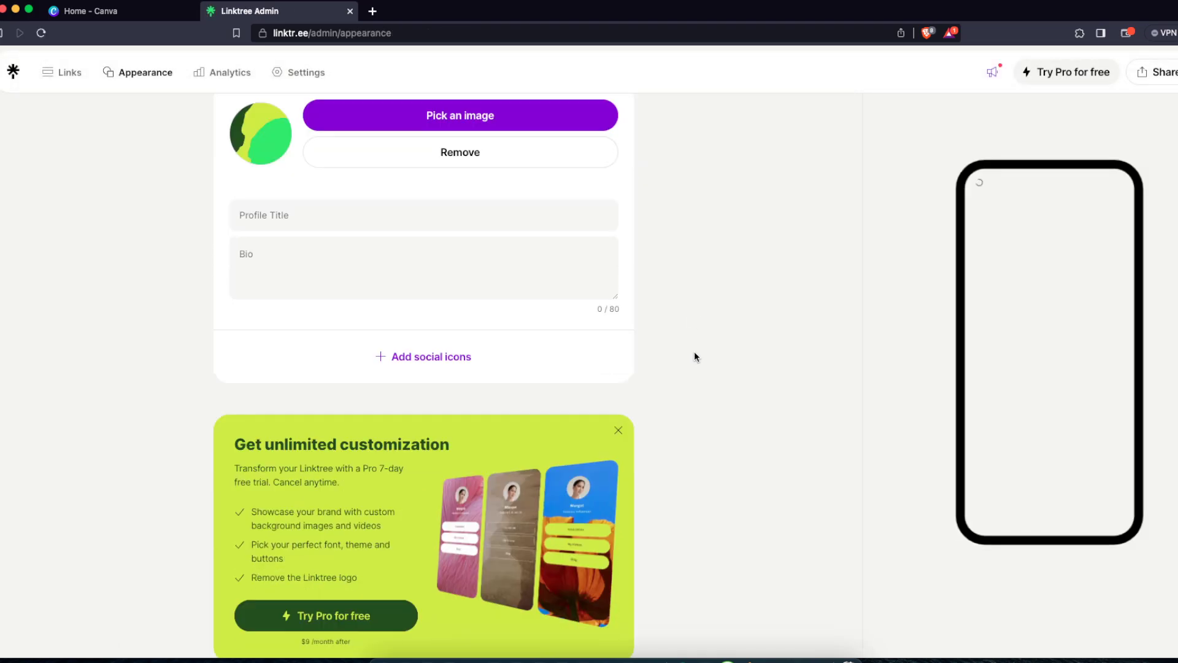
scroll(678, 354, "down", 15)
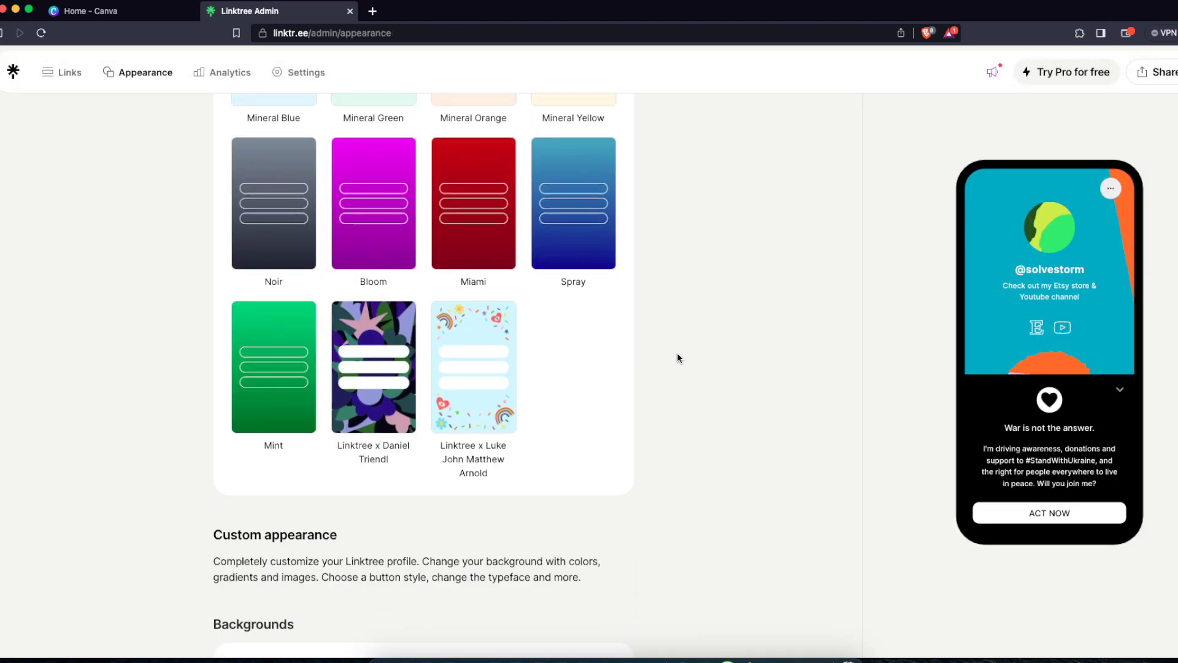
scroll(678, 357, "down", 6)
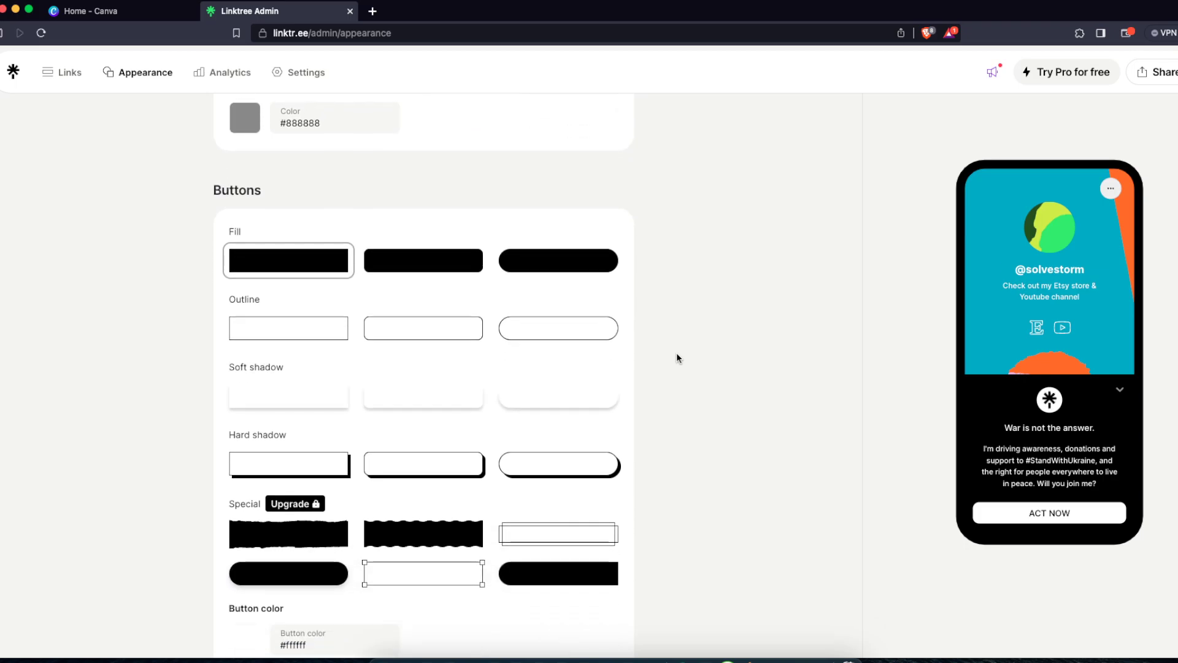
scroll(589, 360, "down", 4)
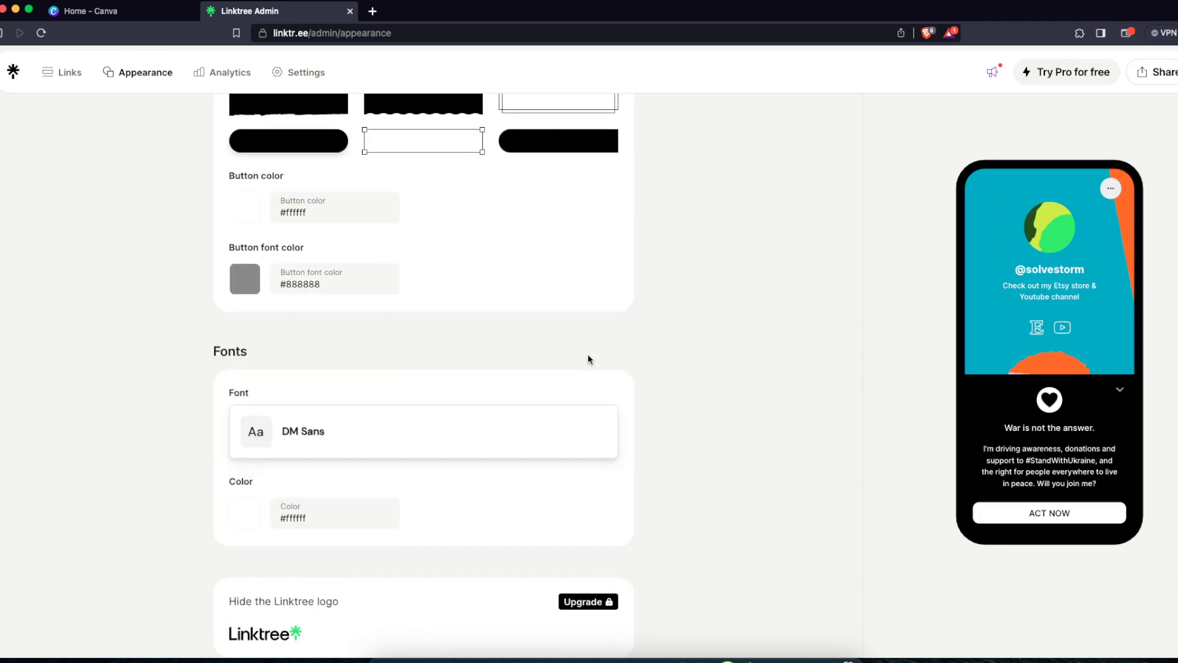
scroll(685, 344, "up", 15)
scroll(688, 350, "up", 10)
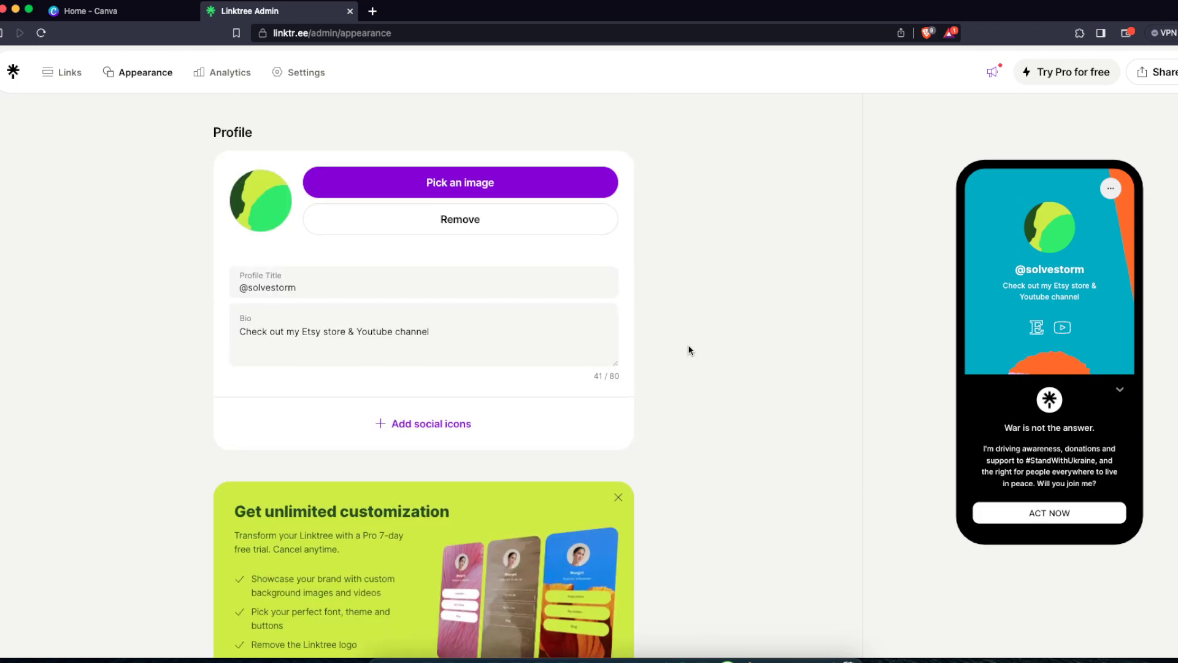
Collapse the support banner in the appearance page's phone preview and look over the profile section and Pro customization offer.
left_click(1126, 391)
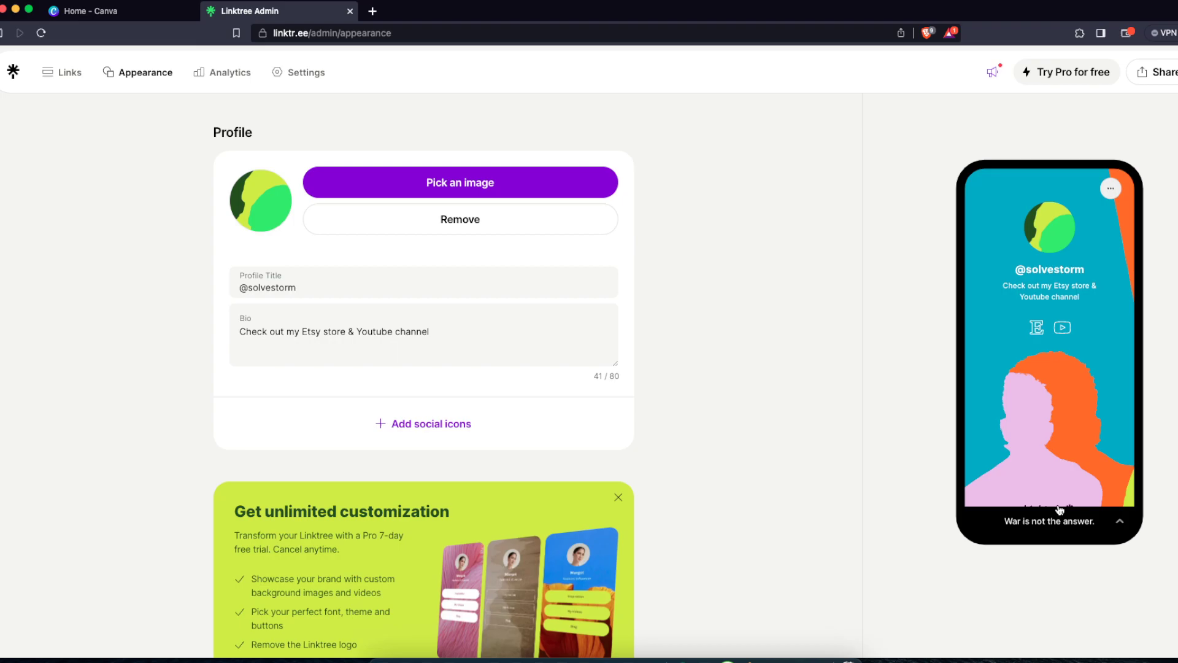
scroll(318, 409, "down", 3)
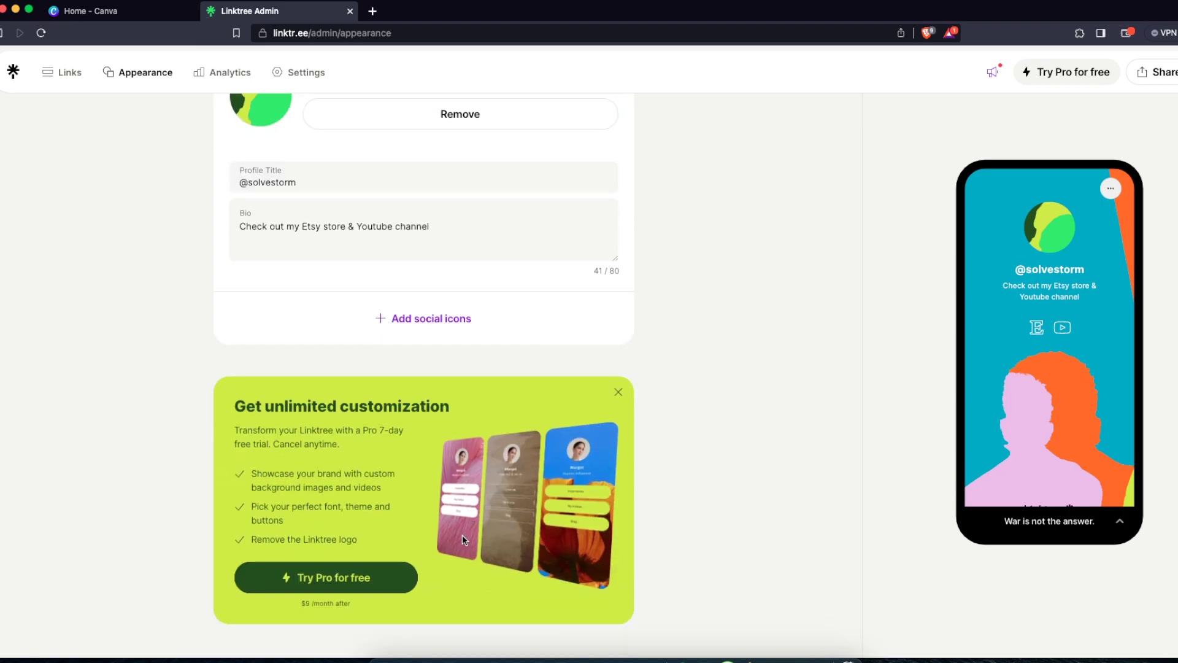
scroll(721, 376, "up", 1)
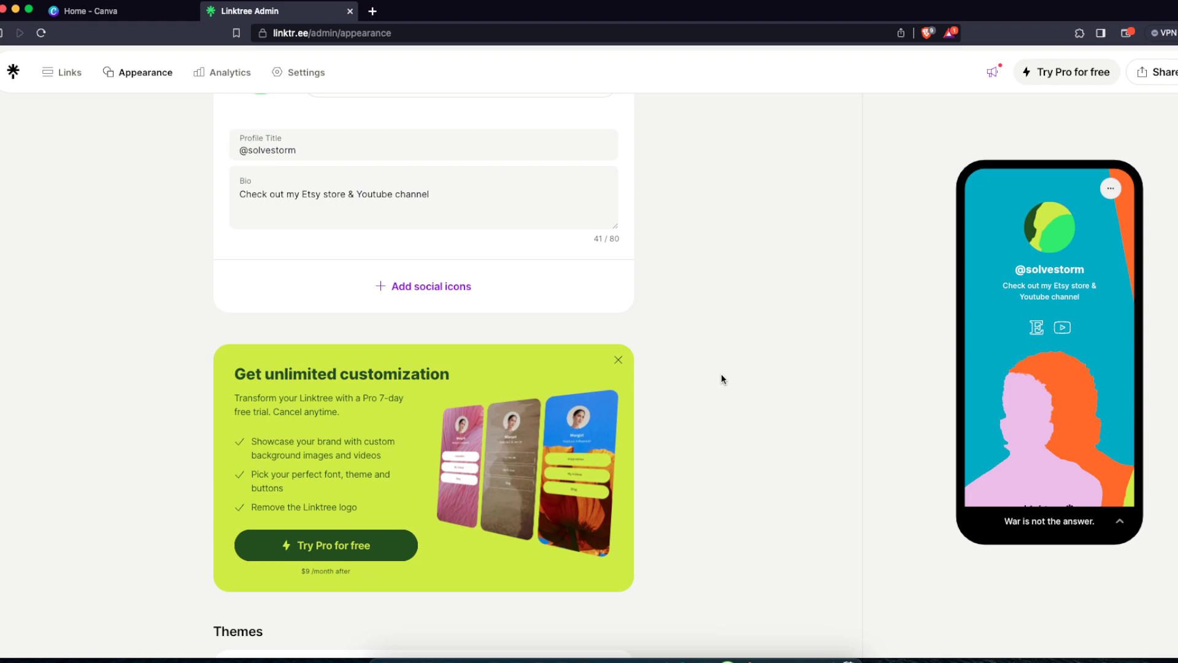
scroll(722, 378, "up", 2)
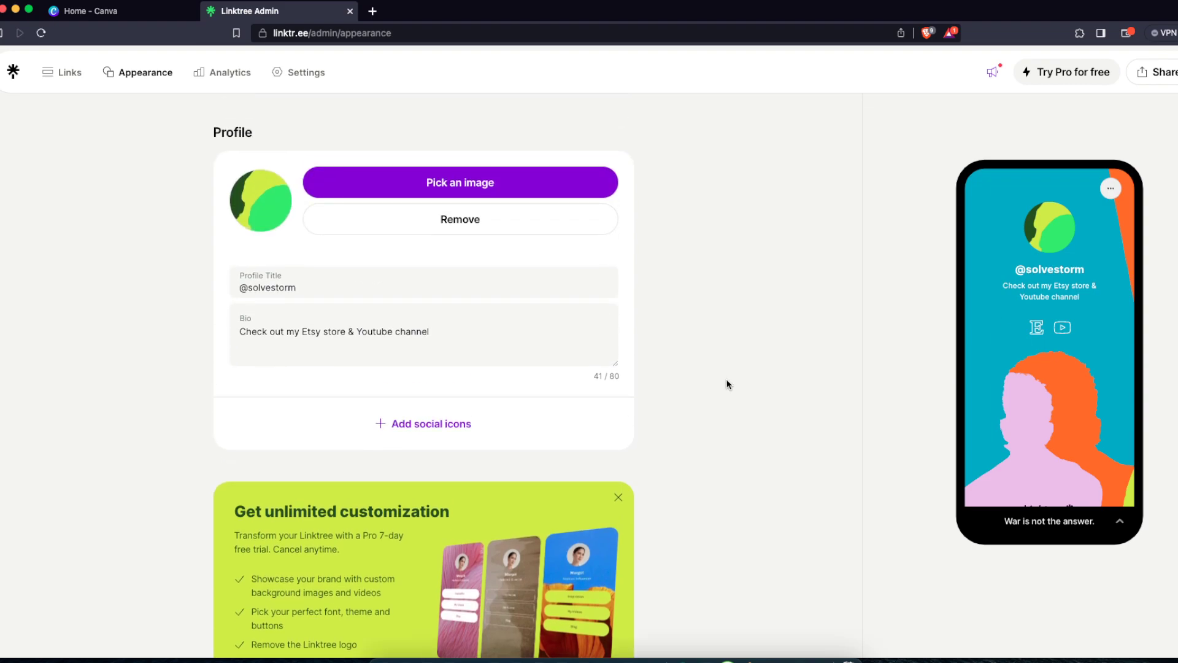